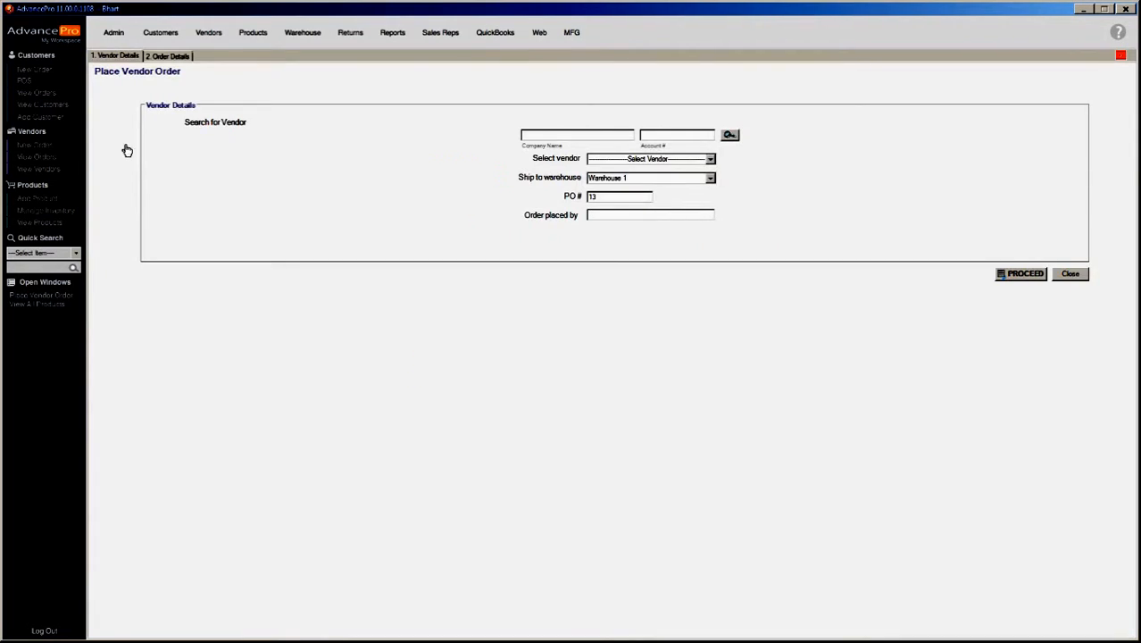
# Start a purchase order for the vendor Vandelay Industries, shipping to Warehouse 1.
pyautogui.click(710, 159)
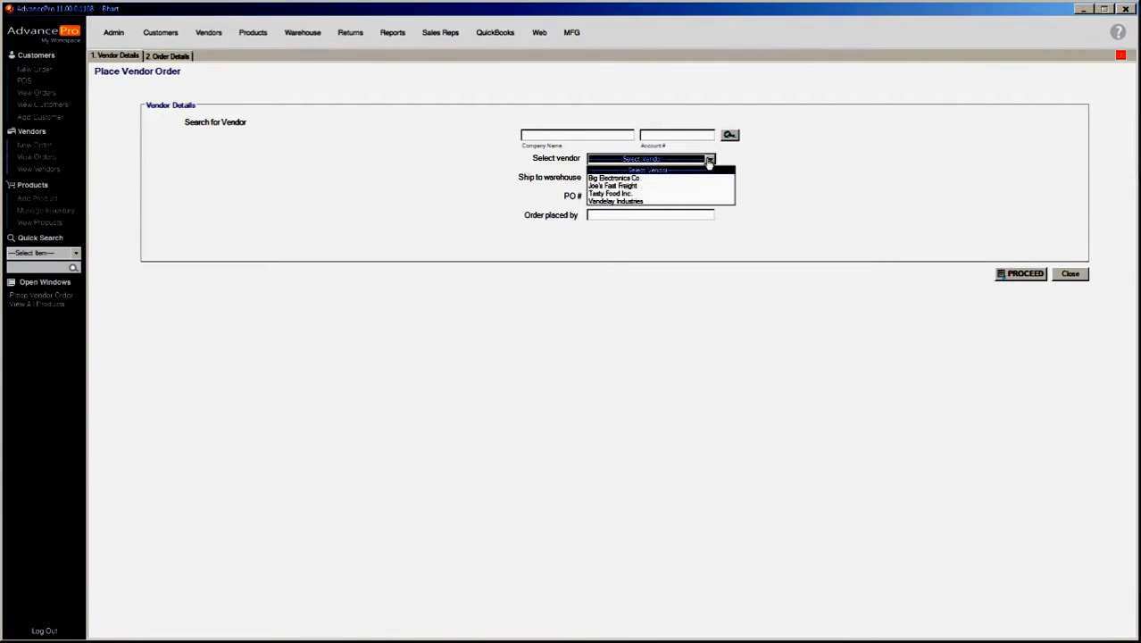
pyautogui.click(672, 202)
pyautogui.click(1028, 275)
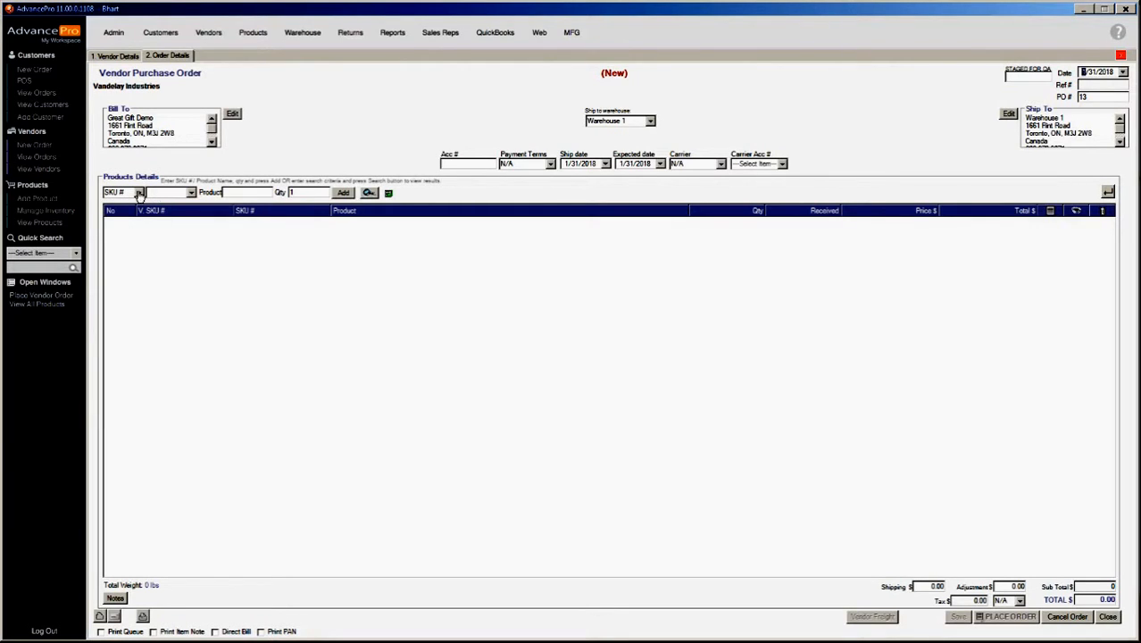
# Try the vendor SKU lookup, switch back to the regular SKU lookup and add product DREM001 to the order.
pyautogui.click(138, 193)
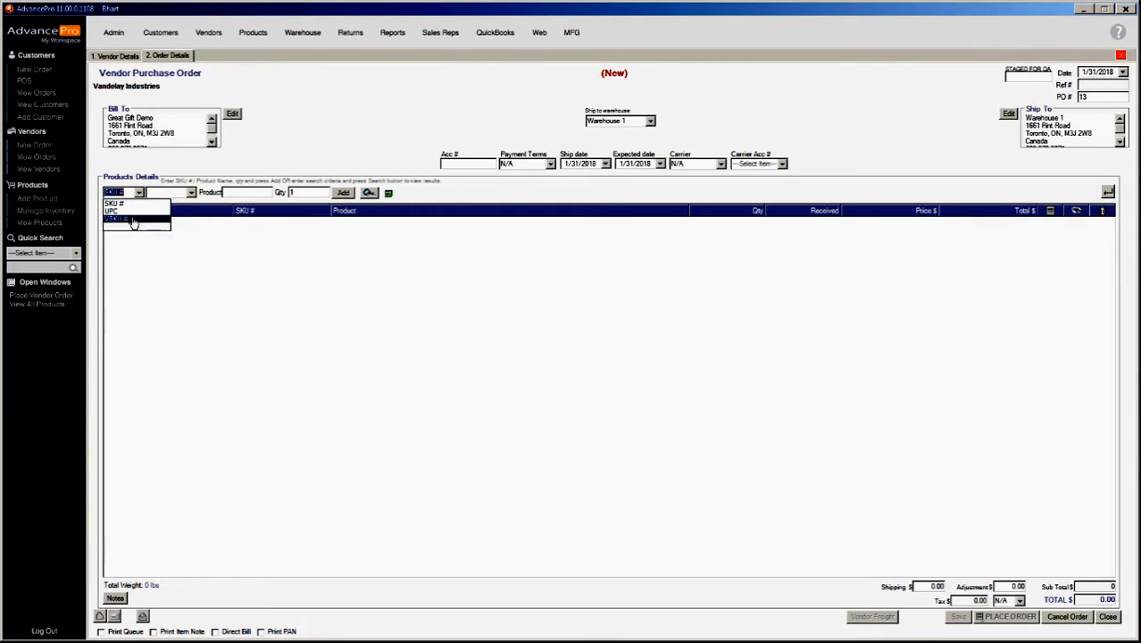
pyautogui.click(131, 219)
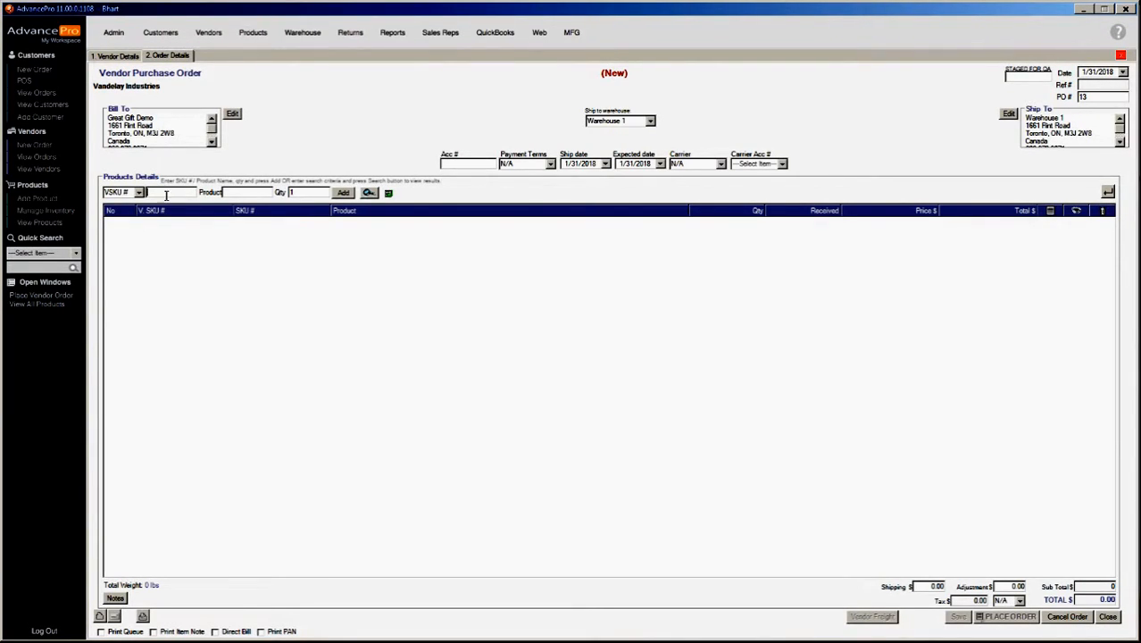
pyautogui.write('3')
pyautogui.press('BackSpace')
pyautogui.click(140, 194)
pyautogui.click(136, 214)
pyautogui.write('d')
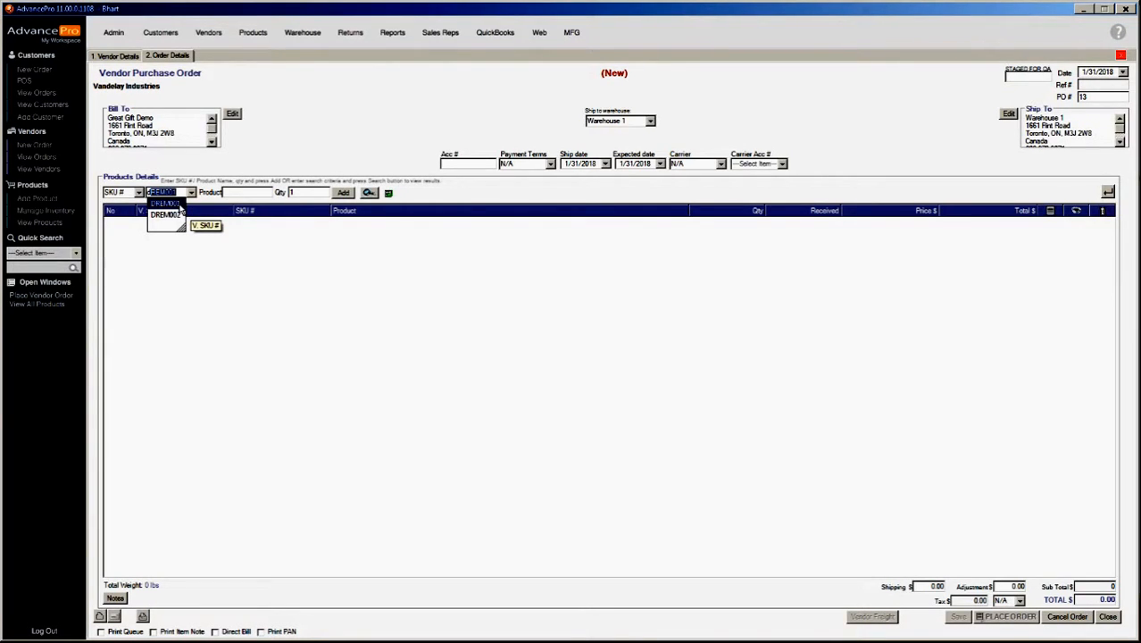
pyautogui.press('Return')
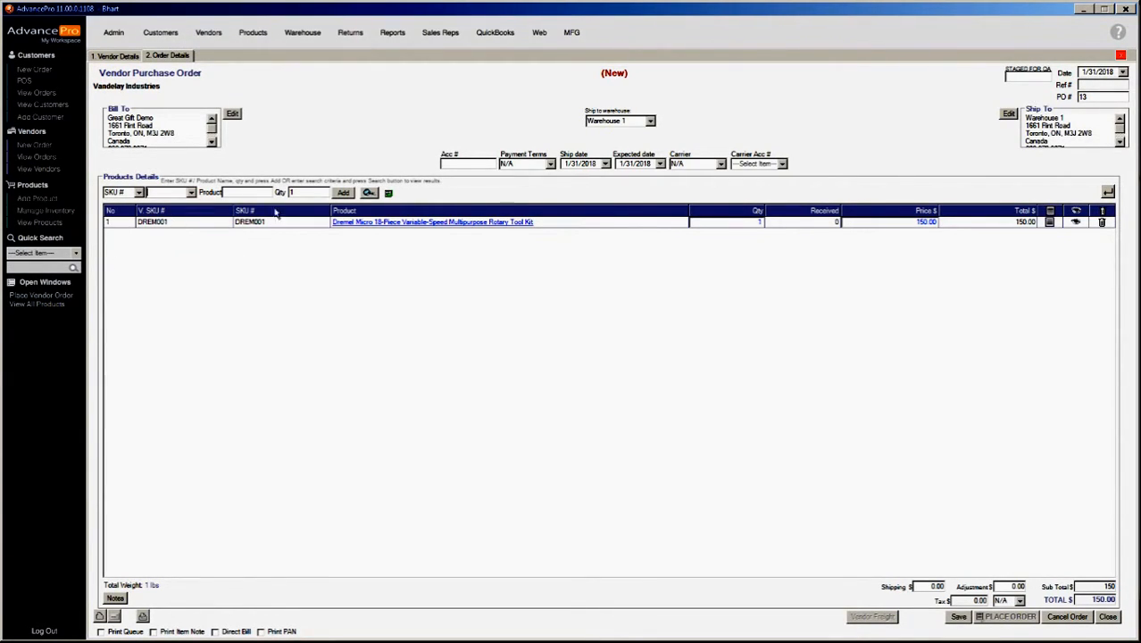
# Delete the DREM001 line from the purchase order and close the order without saving.
pyautogui.click(1103, 223)
pyautogui.click(586, 371)
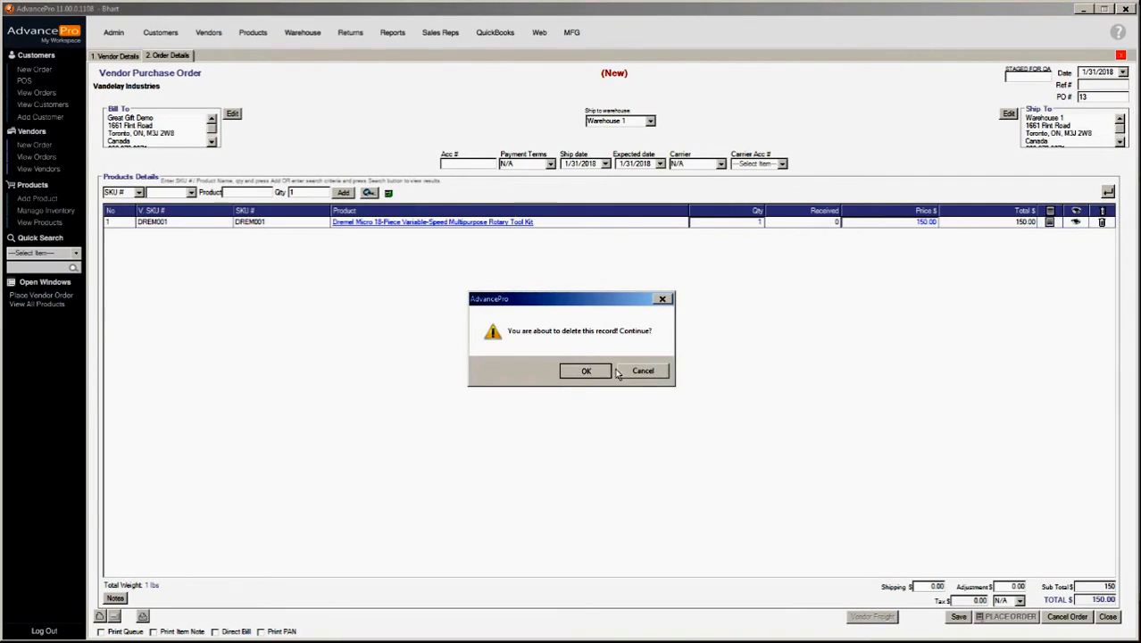
pyautogui.click(1106, 617)
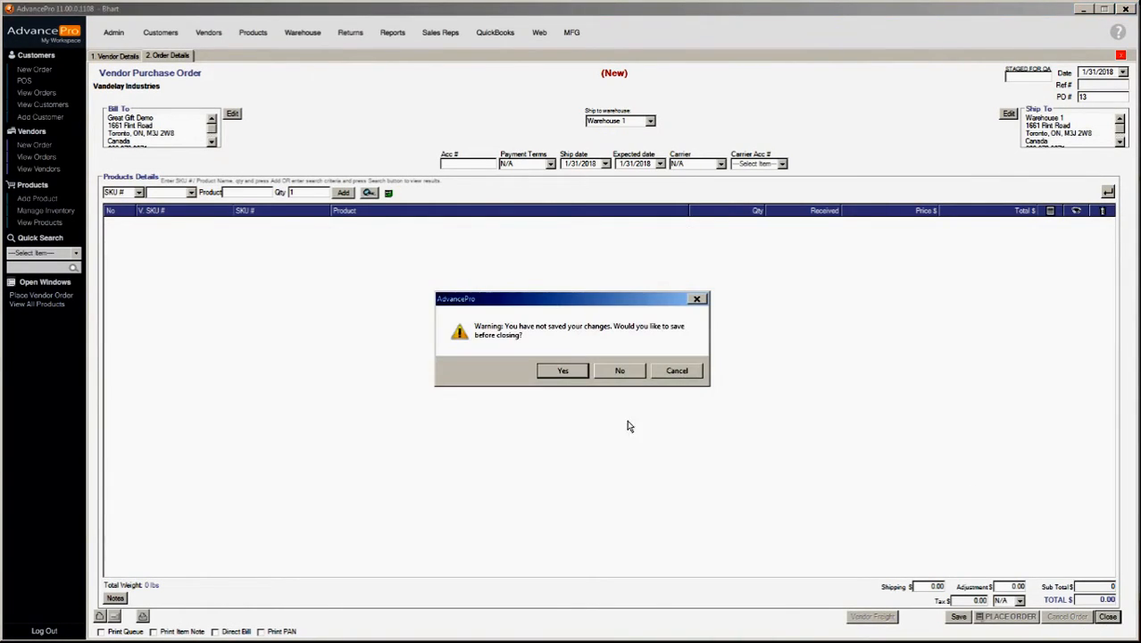
pyautogui.click(618, 370)
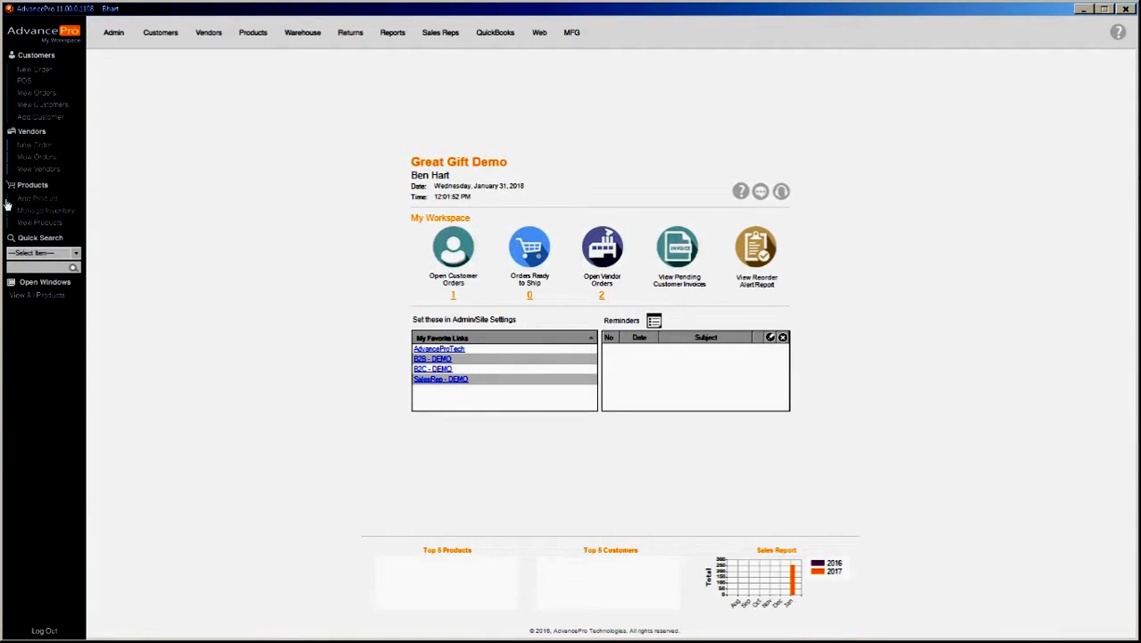
# Open the DREM001 rotary tool kit from the product list and show its vendor and pricing information.
pyautogui.click(44, 225)
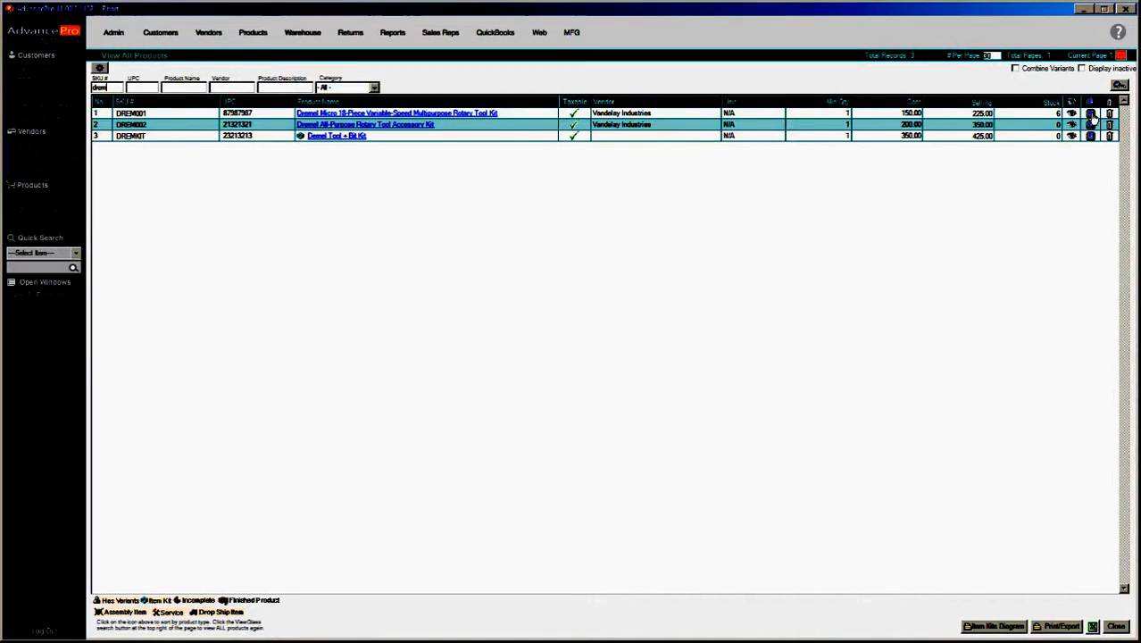
pyautogui.click(1090, 114)
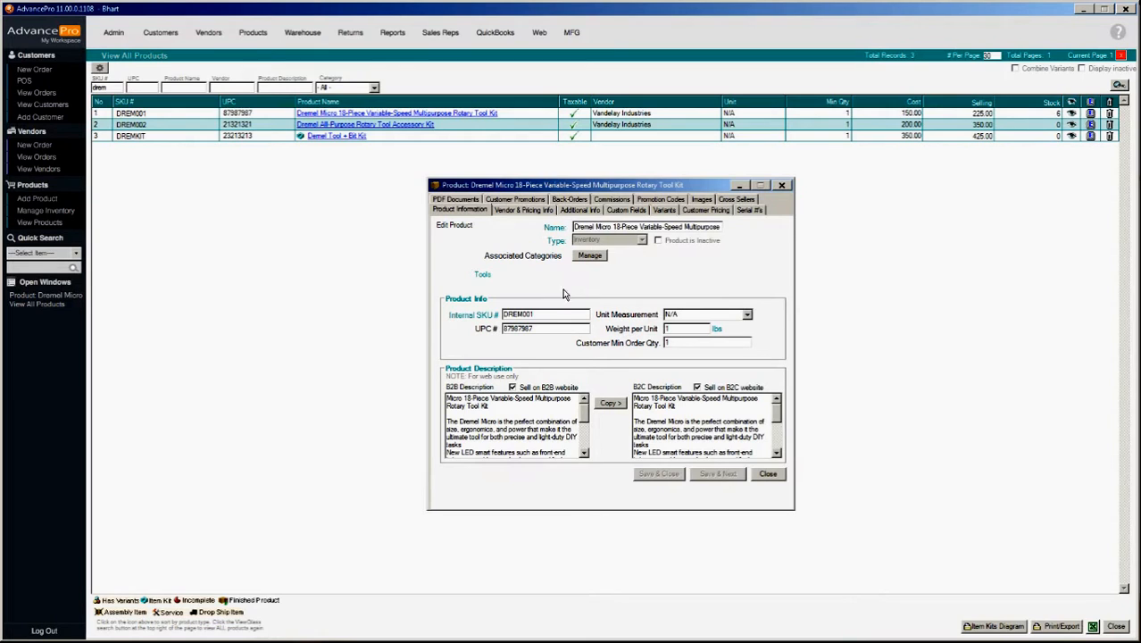
pyautogui.click(514, 211)
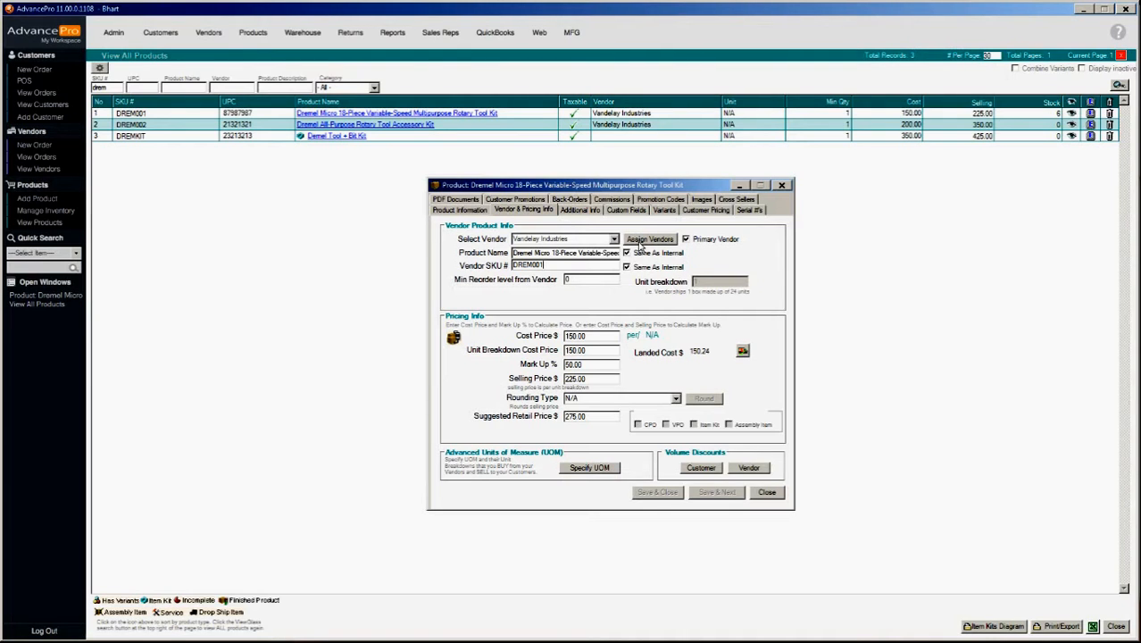
# Associate Big Electronics Co. with the product as an additional vendor.
pyautogui.click(649, 239)
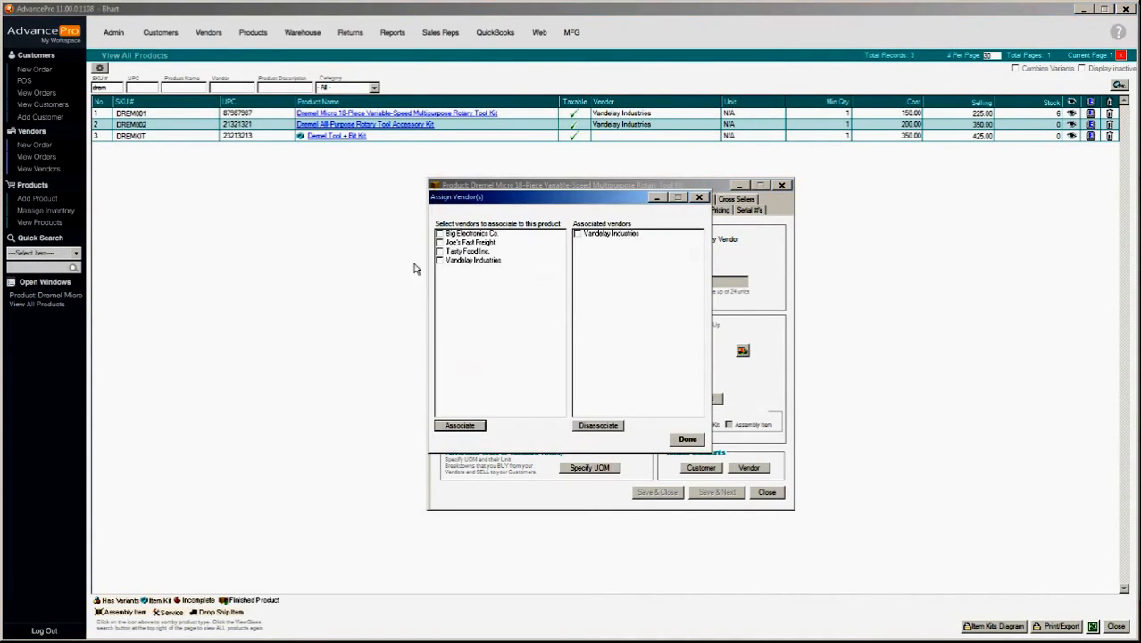
pyautogui.click(439, 234)
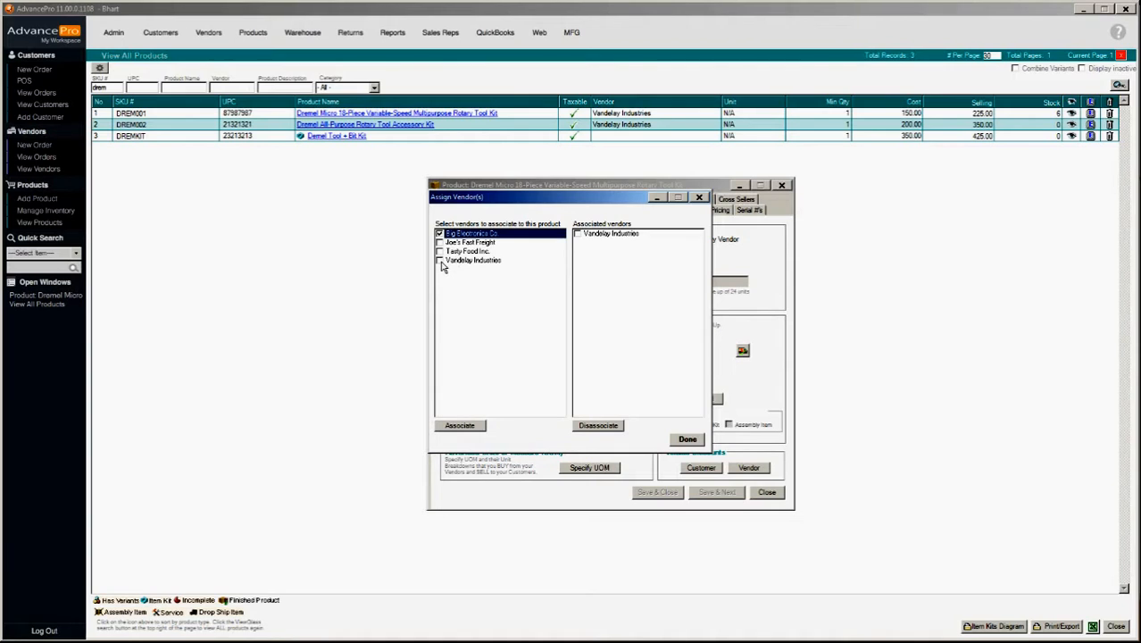
pyautogui.click(467, 426)
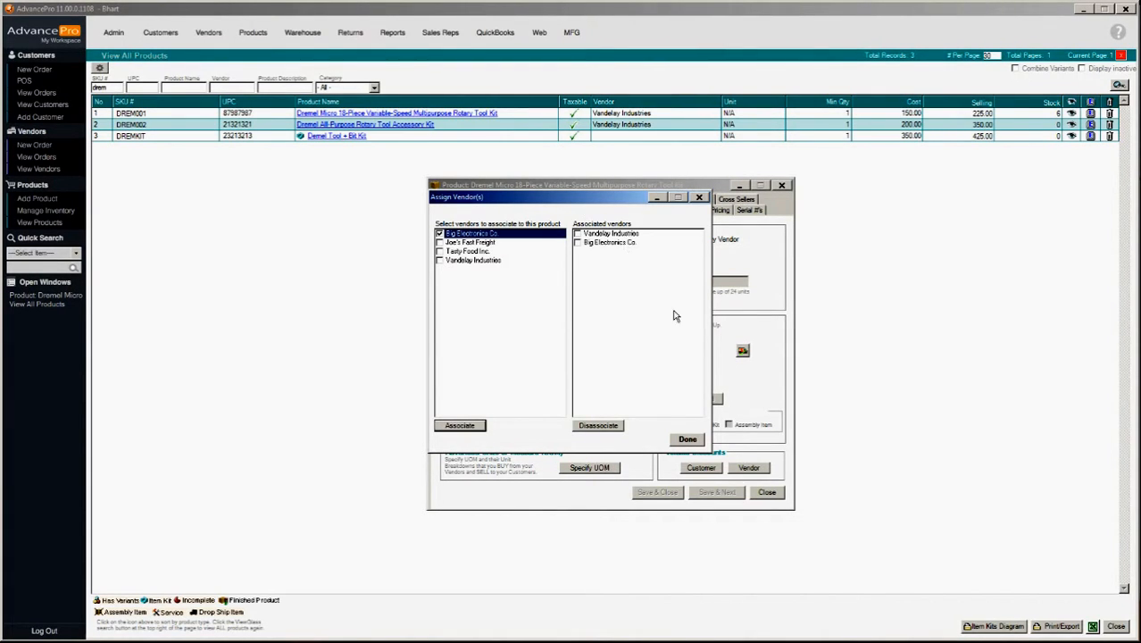
pyautogui.click(681, 440)
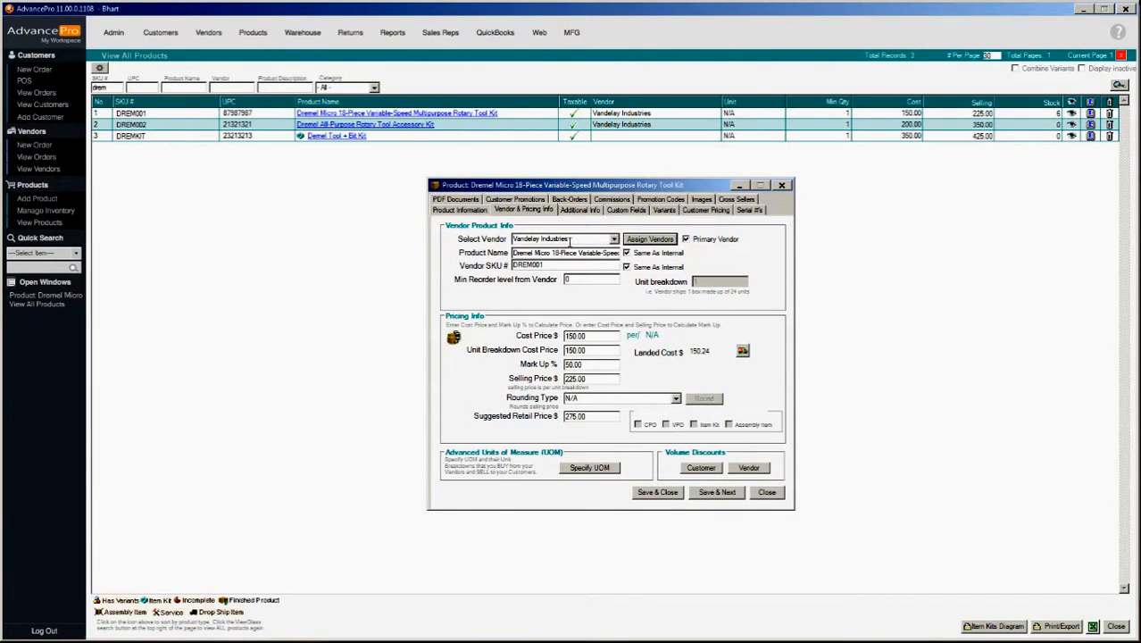
# Set the product's vendor SKU for Vandelay Industries to 01234 and save it, keeping the product record open.
pyautogui.click(577, 238)
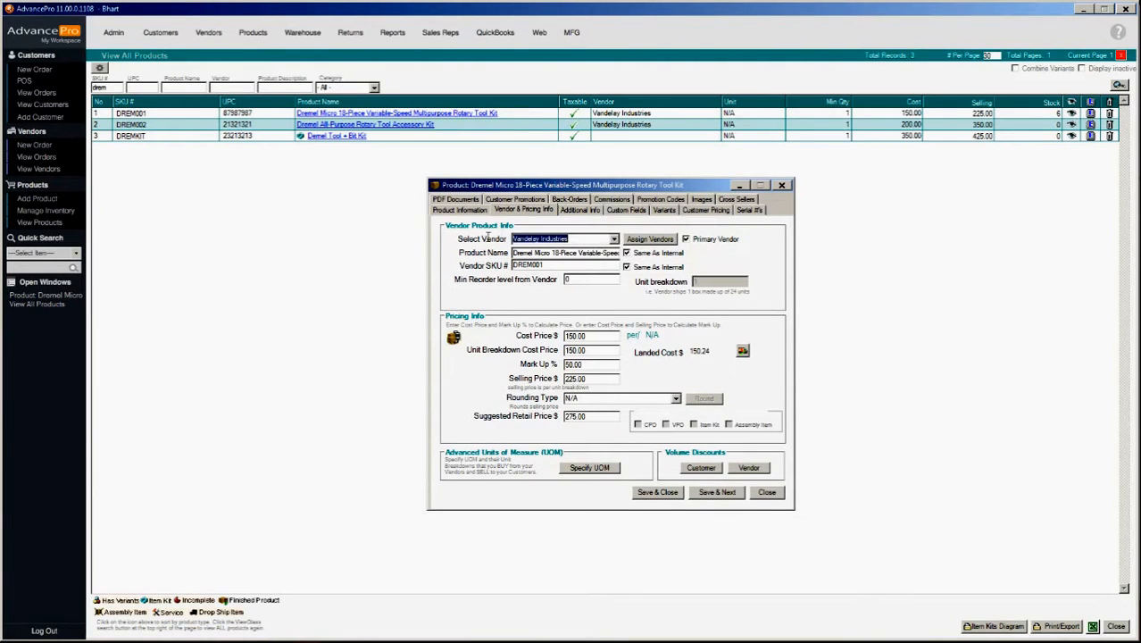
pyautogui.click(544, 266)
pyautogui.write('01234')
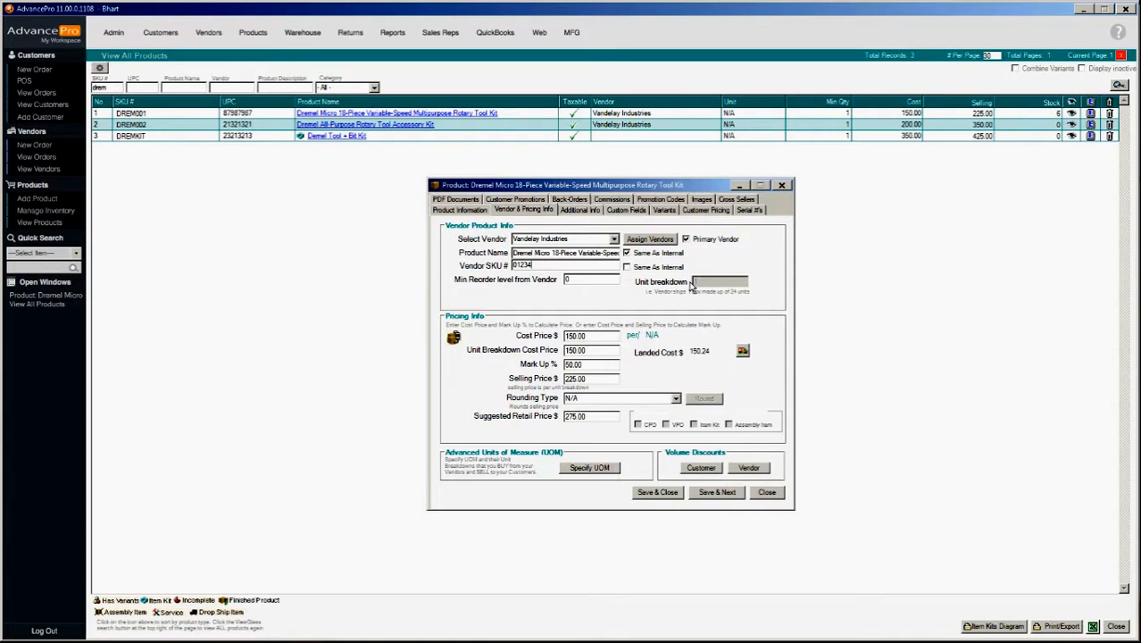
pyautogui.click(706, 493)
# Set the product's vendor SKU for Big Electronics Co. to 0987 and save it.
pyautogui.click(614, 239)
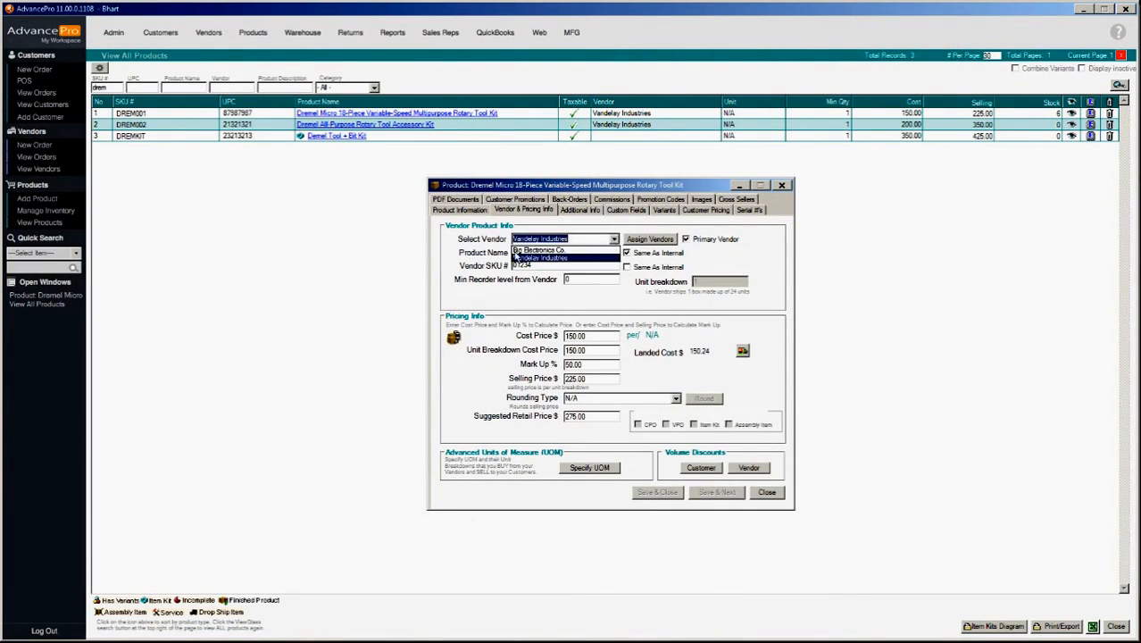
pyautogui.click(527, 250)
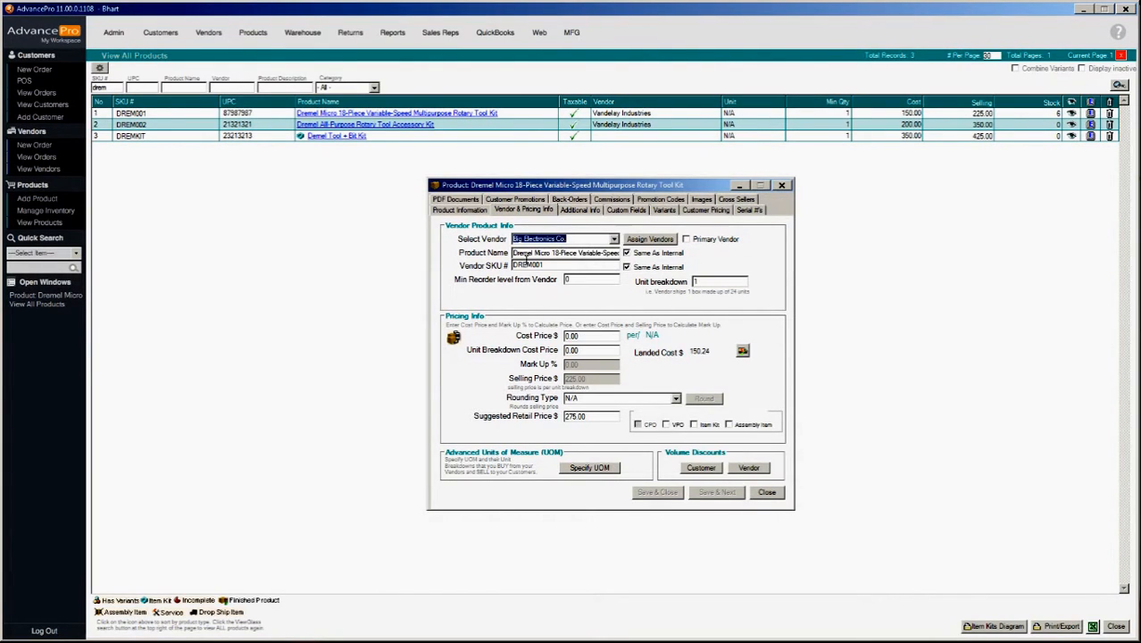
pyautogui.click(564, 264)
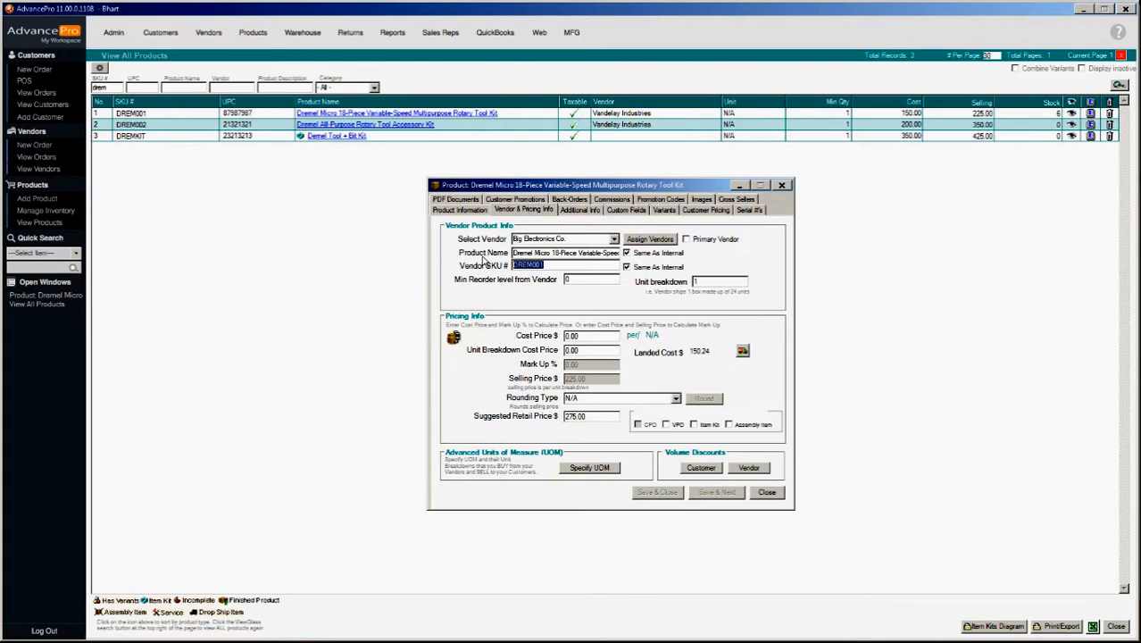
pyautogui.write('0987')
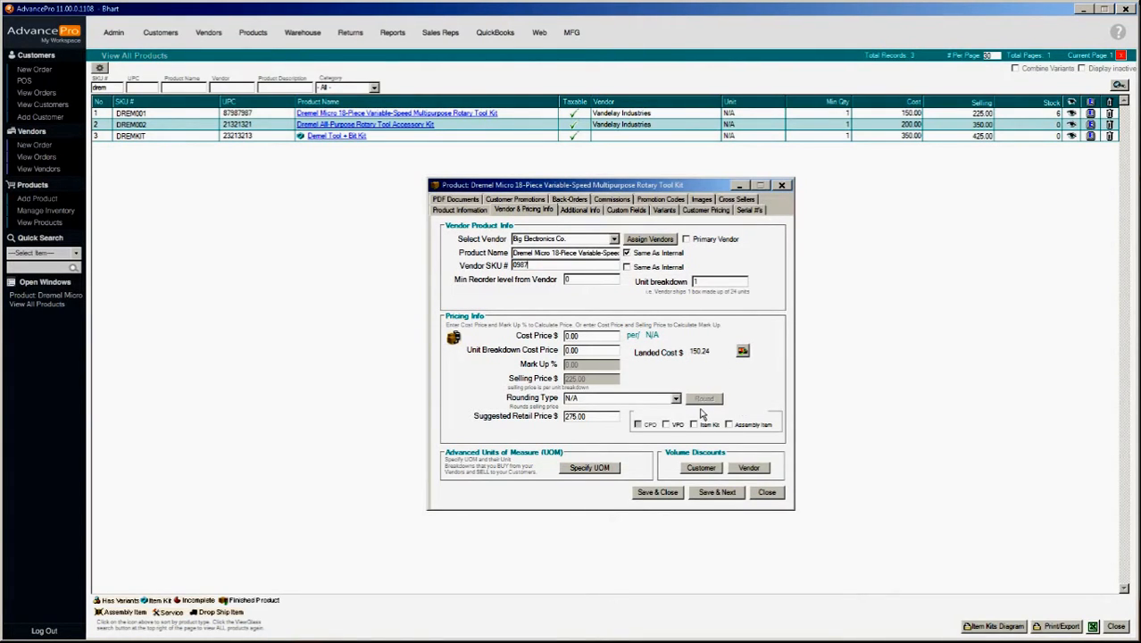
pyautogui.click(704, 492)
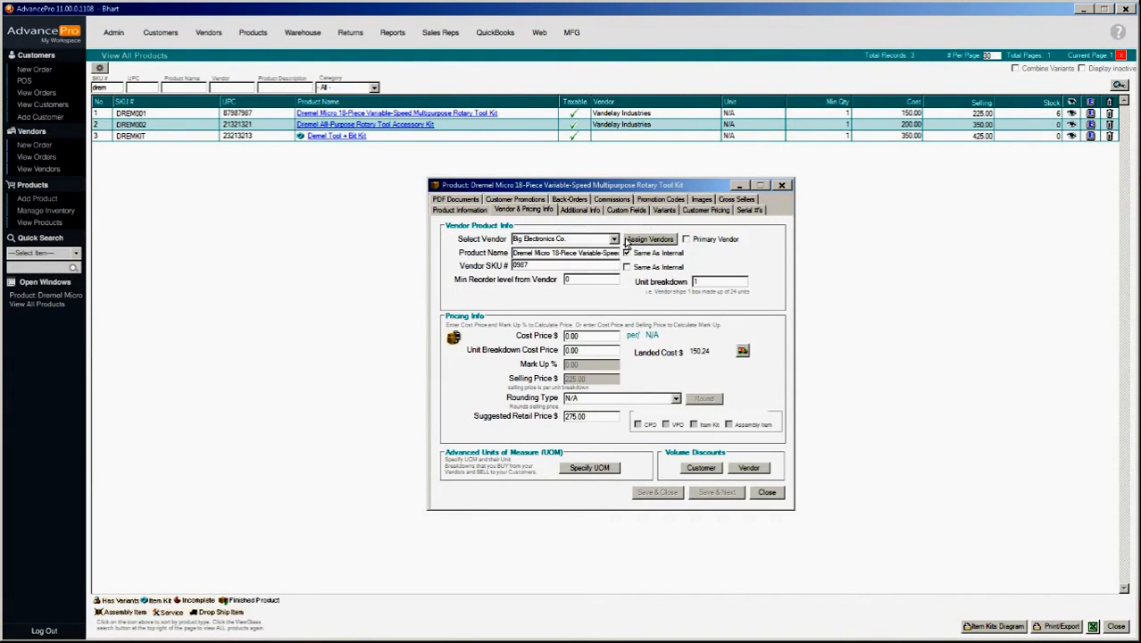
# Compare the vendor SKU, primary vendor and pricing settings of Vandelay Industries and Big Electronics Co., then close the product record.
pyautogui.click(614, 239)
pyautogui.click(605, 251)
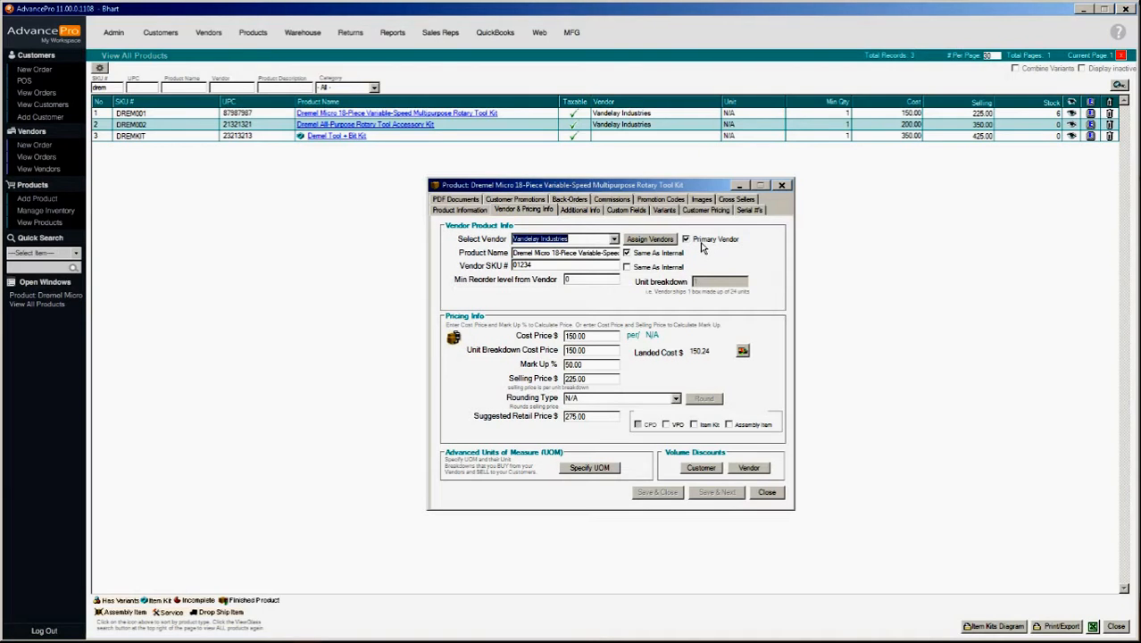
pyautogui.click(615, 239)
pyautogui.click(577, 251)
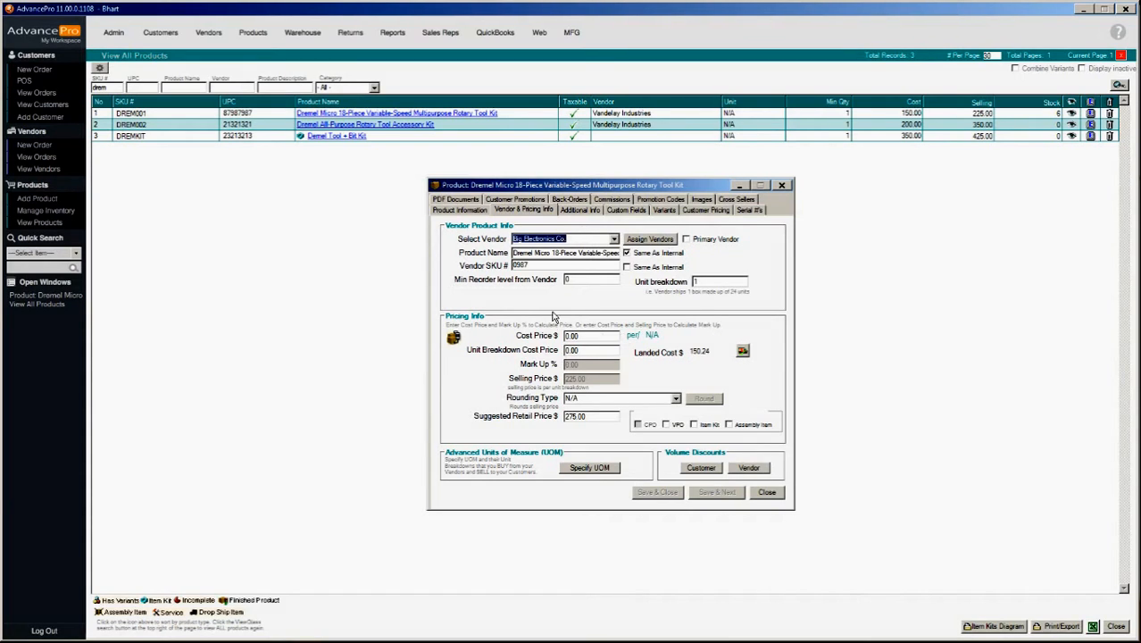
pyautogui.click(613, 239)
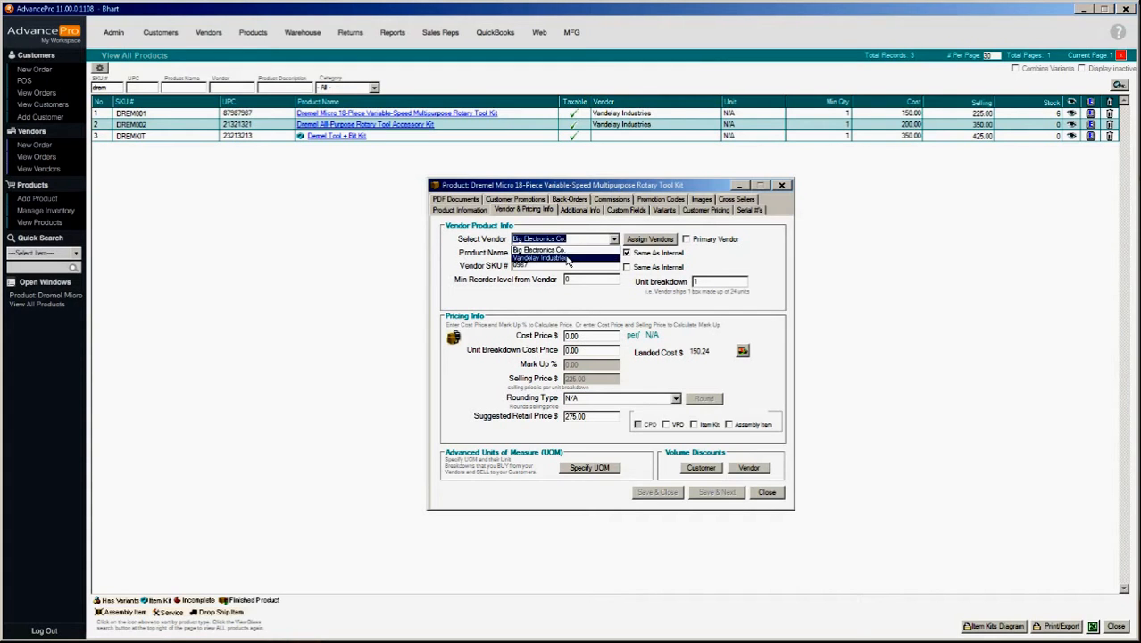
pyautogui.click(567, 258)
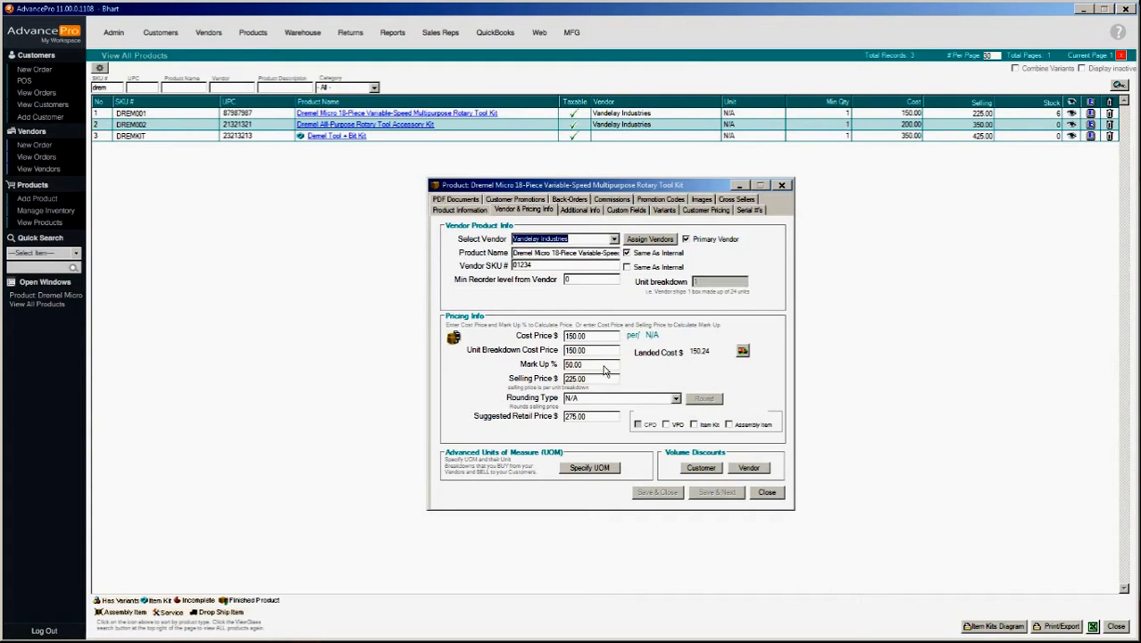
pyautogui.click(767, 494)
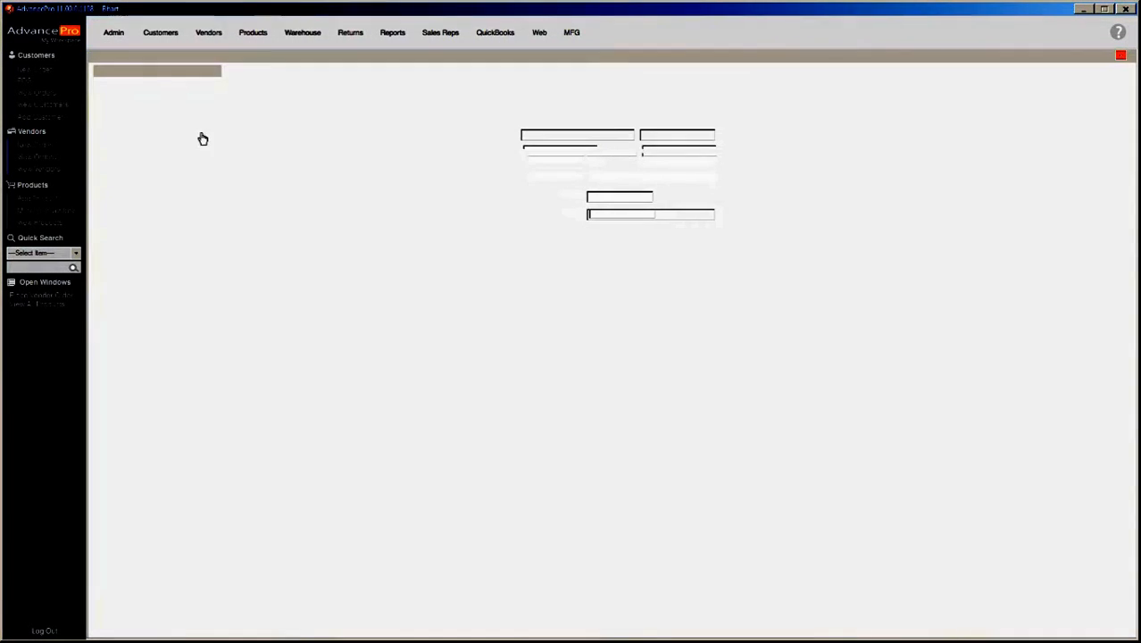
# Create a new vendor purchase order for Vandelay Industries.
pyautogui.click(711, 160)
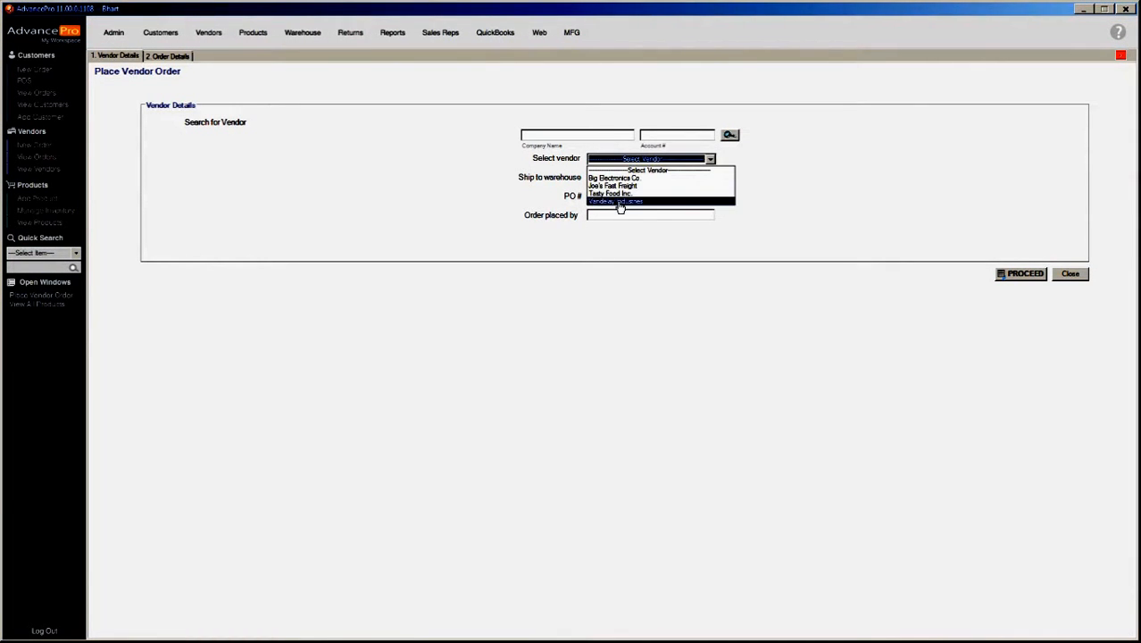
pyautogui.click(620, 203)
pyautogui.click(1024, 277)
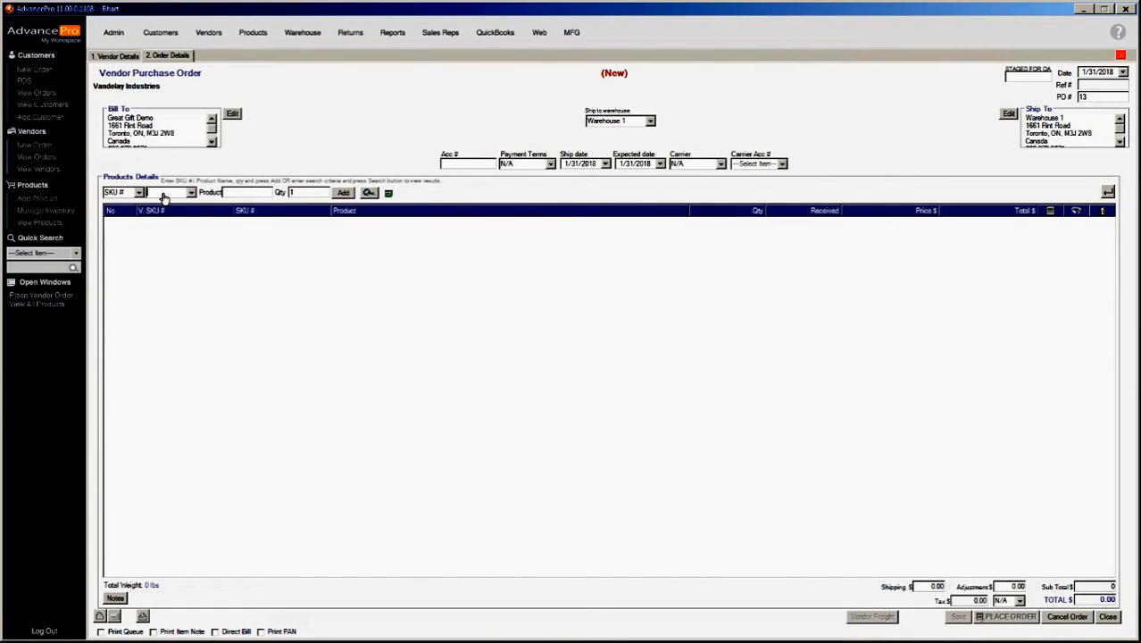
# Add product DREM001 to the purchase order by its SKU and save the order.
pyautogui.write('dREM001')
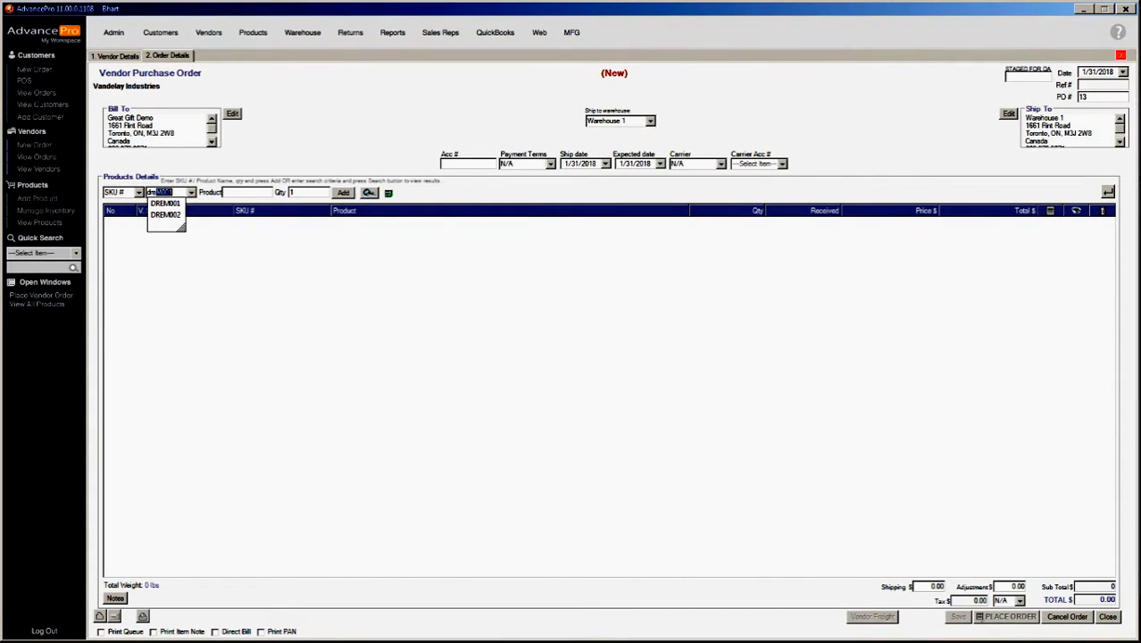
pyautogui.press('Return')
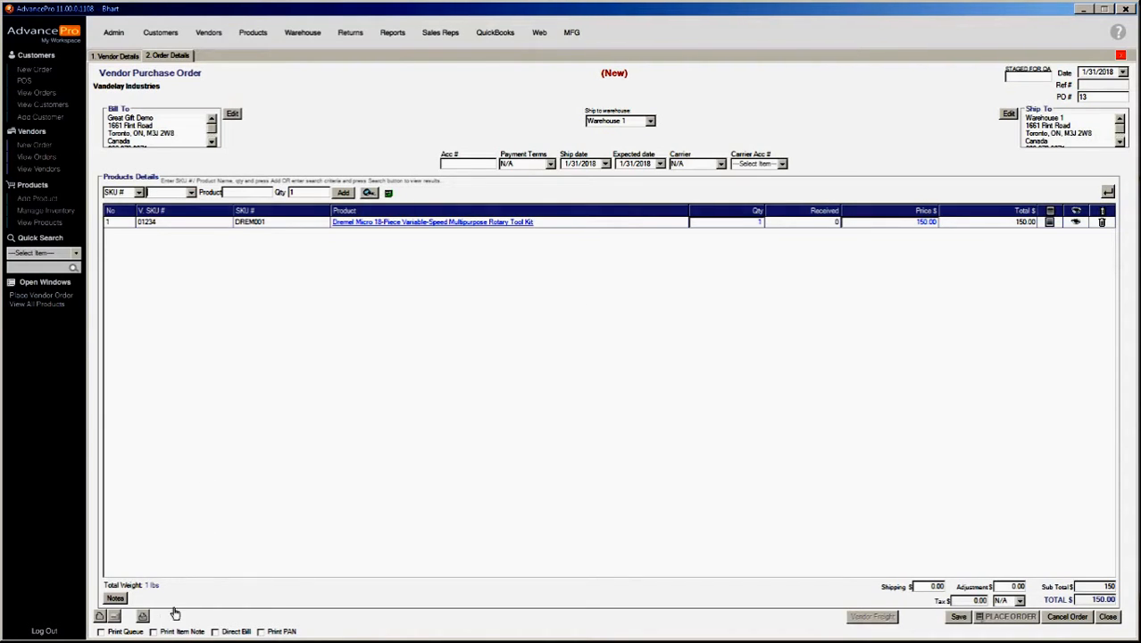
pyautogui.click(956, 617)
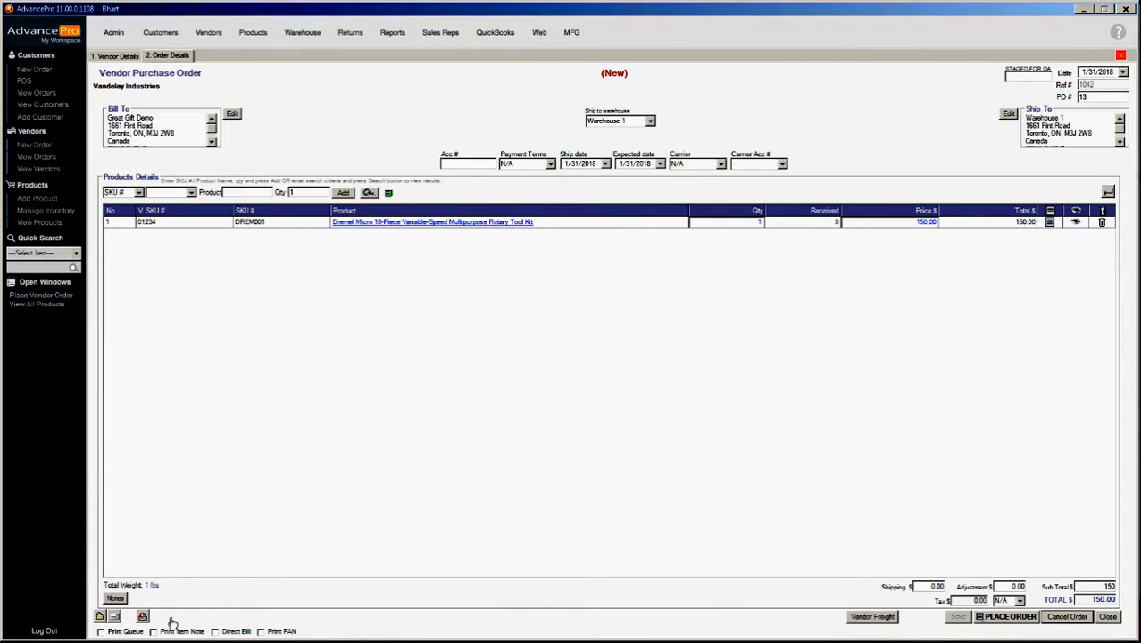
# Preview the printable purchase order to check the vendor SKU and internal SKU columns, and close the preview.
pyautogui.click(144, 616)
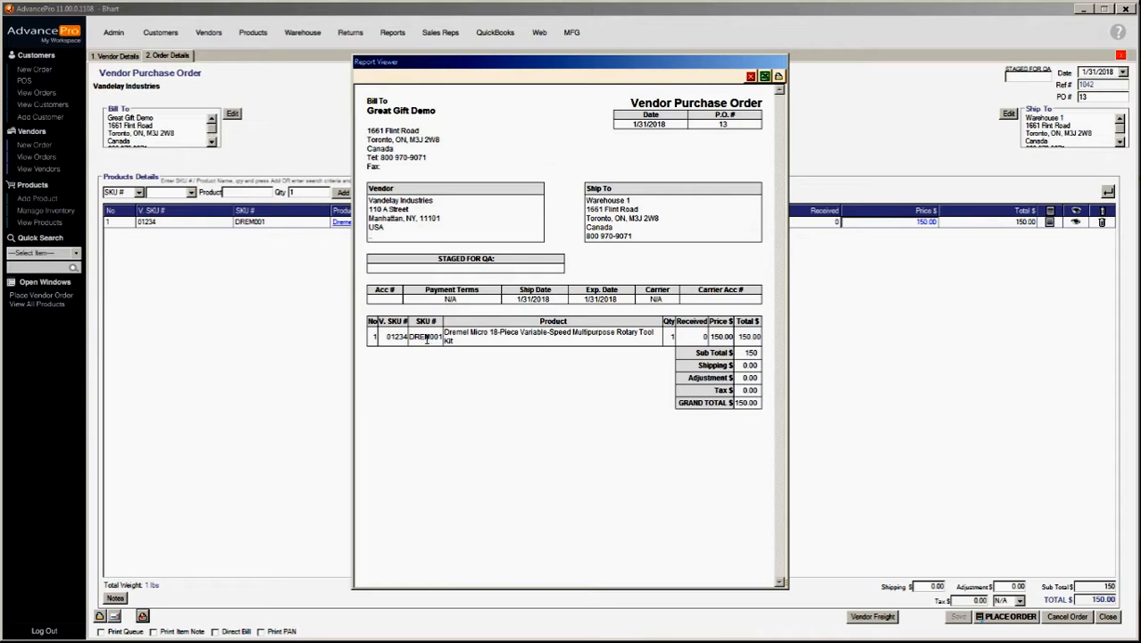
pyautogui.click(751, 77)
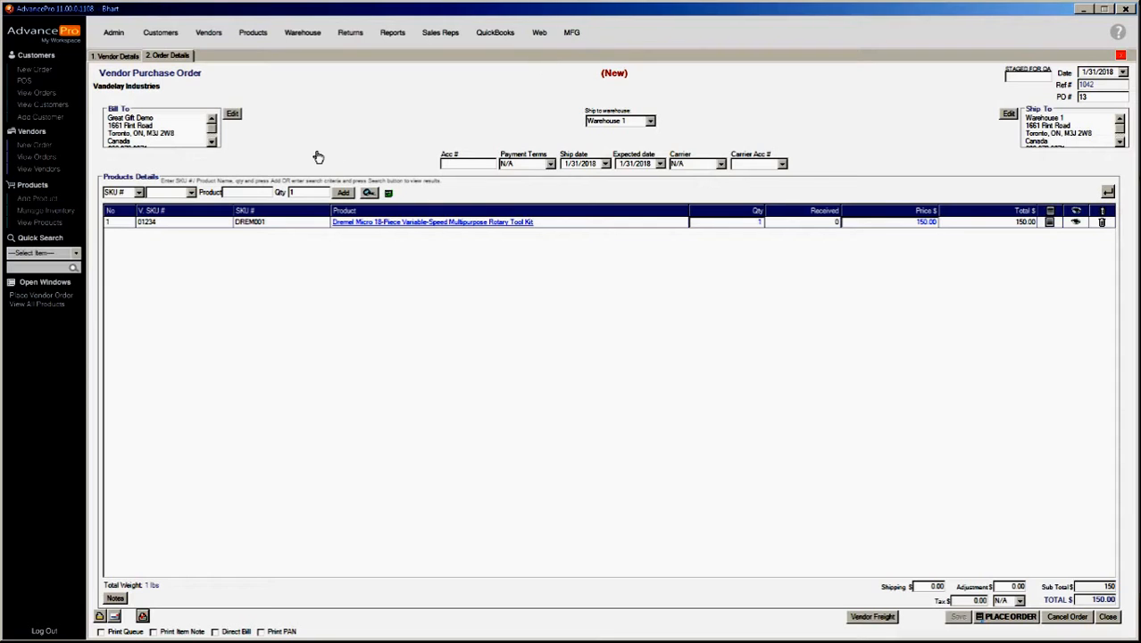
# Examine the mappable vendor fields in the Excel product import utility, then close the import and utilities windows.
pyautogui.click(116, 33)
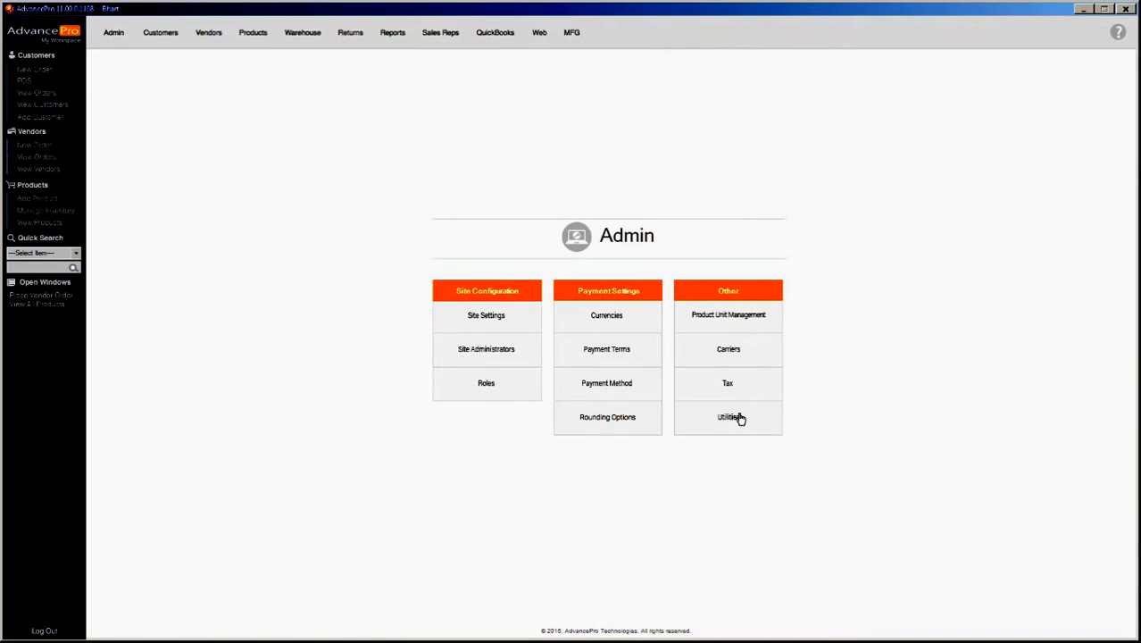
pyautogui.click(738, 418)
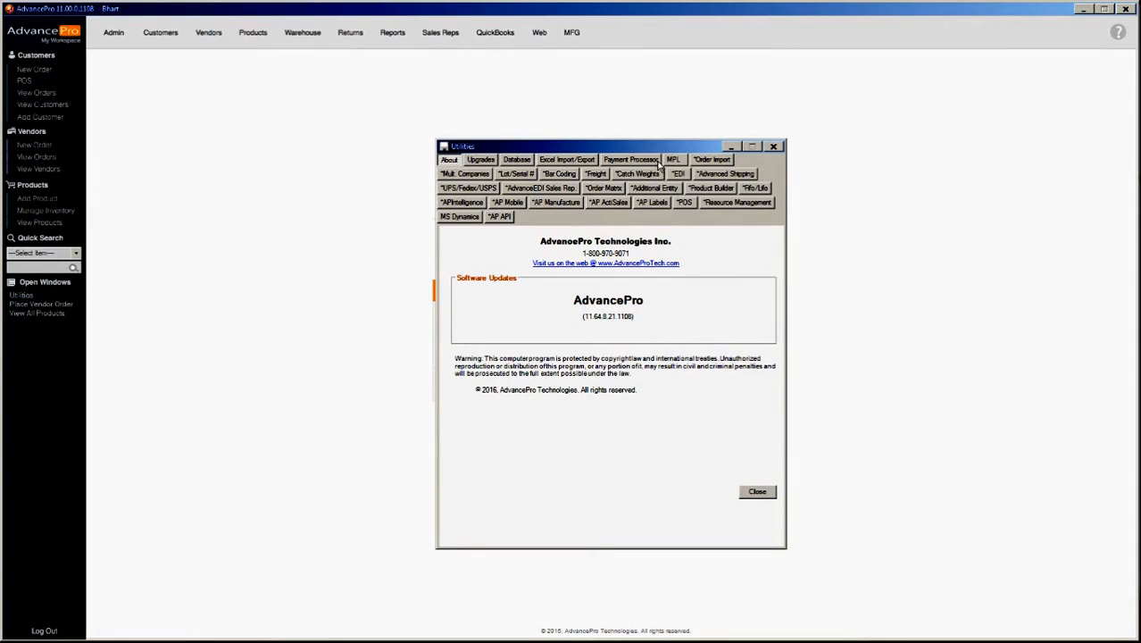
pyautogui.click(577, 162)
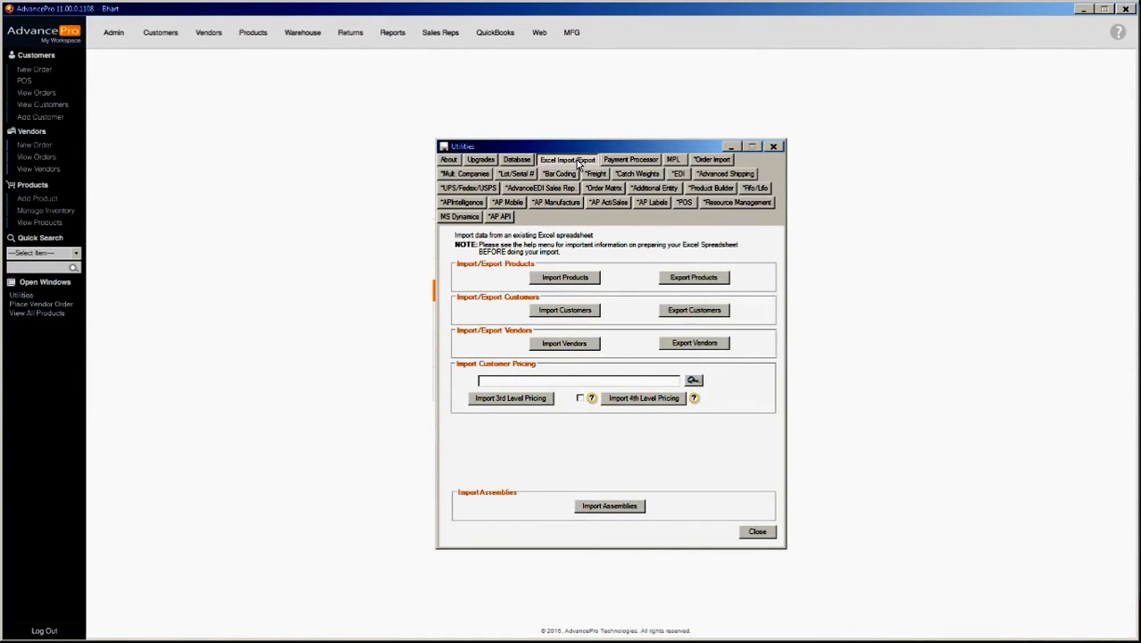
pyautogui.click(564, 278)
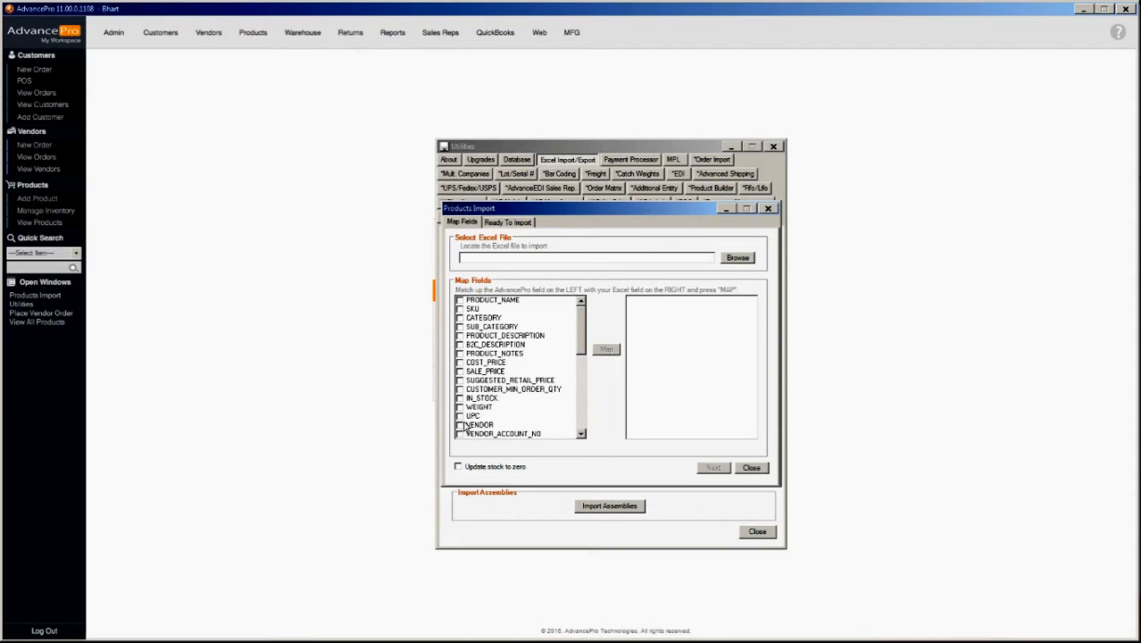
pyautogui.scroll(-1, 582, 344)
pyautogui.moveTo(582, 344); pyautogui.dragTo(580, 350)
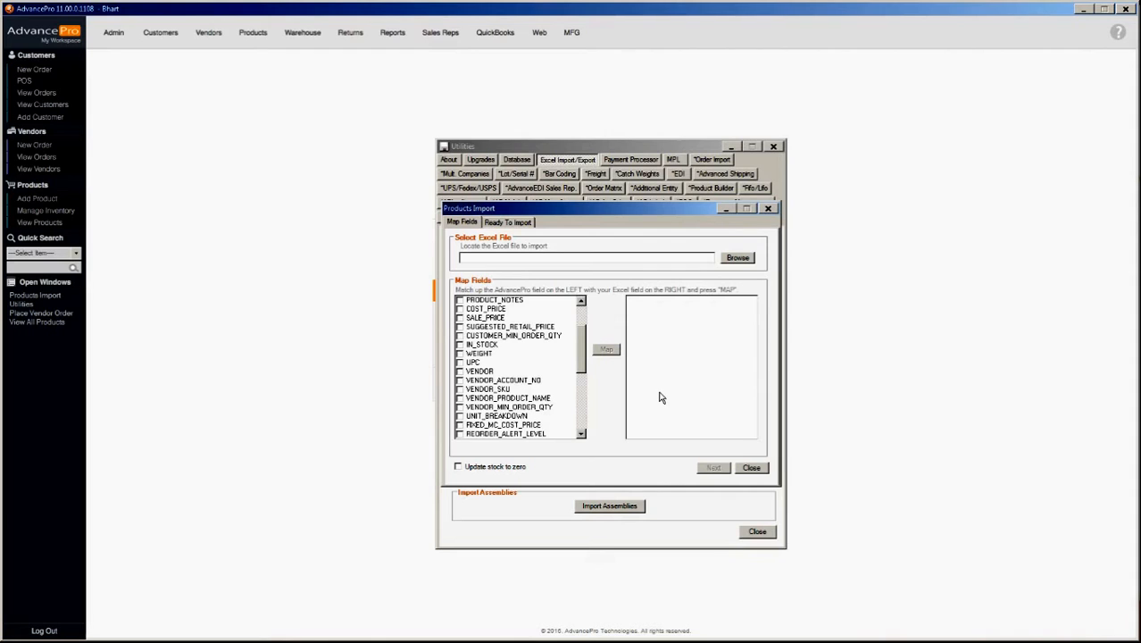
pyautogui.click(768, 210)
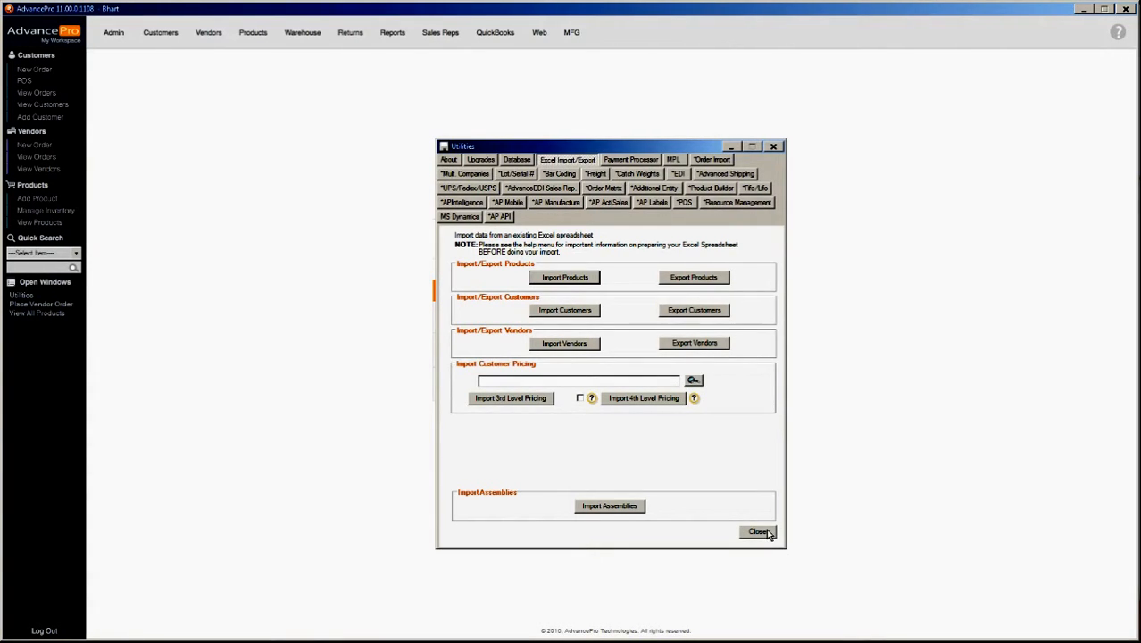
pyautogui.click(758, 532)
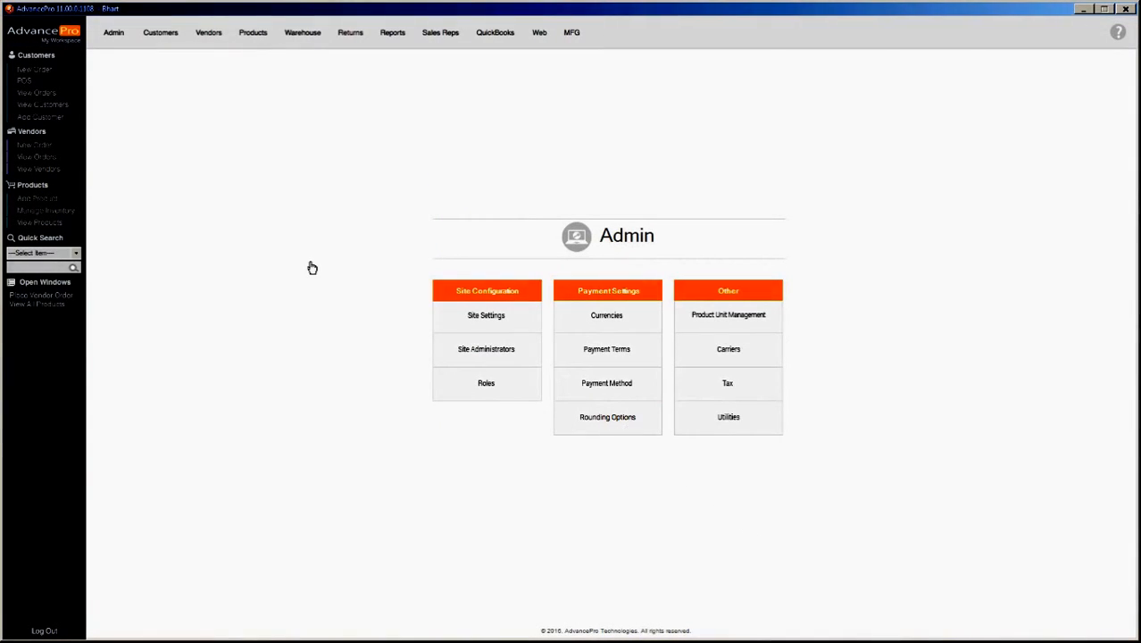
# List the products matching SKU "drem", then switch to their exported ViewAllproduct workbook in Excel and maximize it.
pyautogui.click(56, 222)
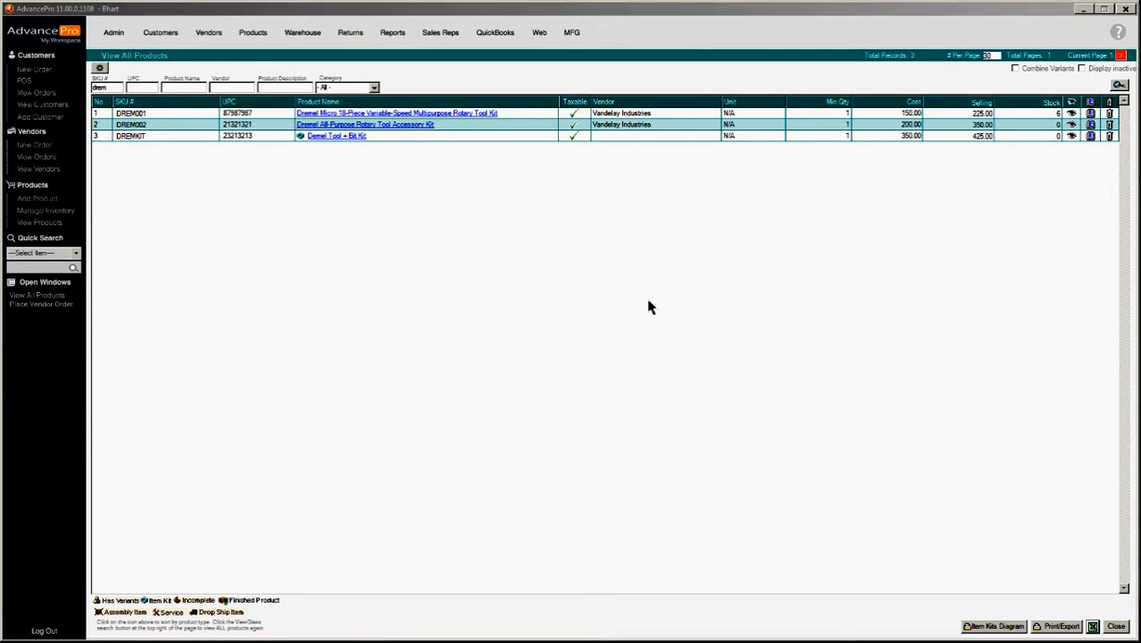
pyautogui.moveTo(679, 304); pyautogui.dragTo(523, 161)
pyautogui.moveTo(837, 169); pyautogui.dragTo(1007, 308)
pyautogui.click(1006, 308)
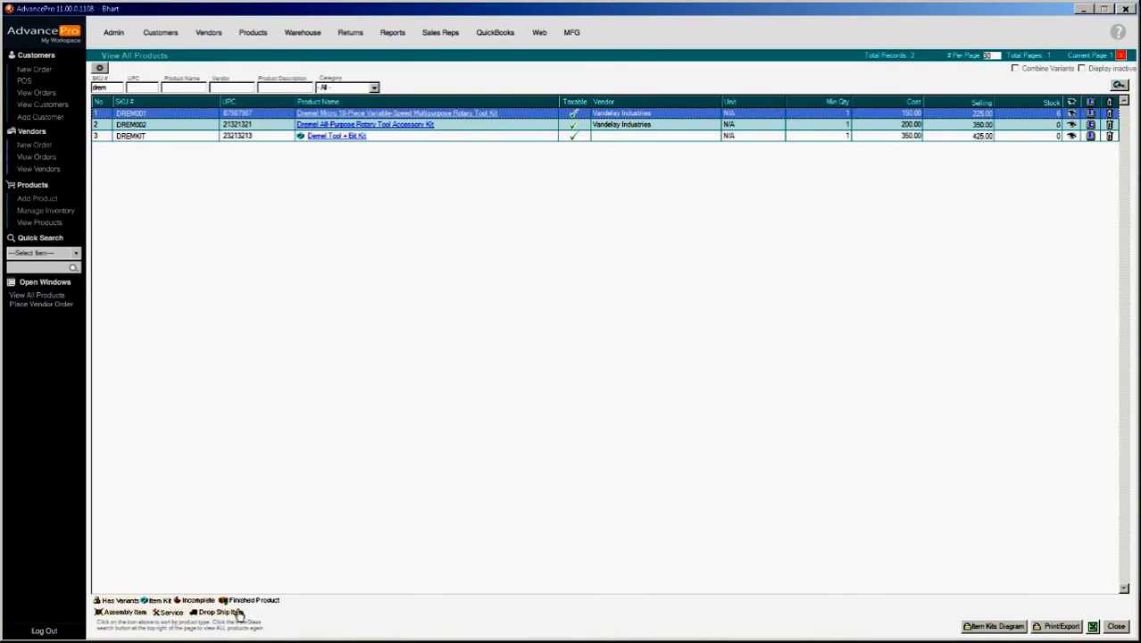
pyautogui.click(78, 636)
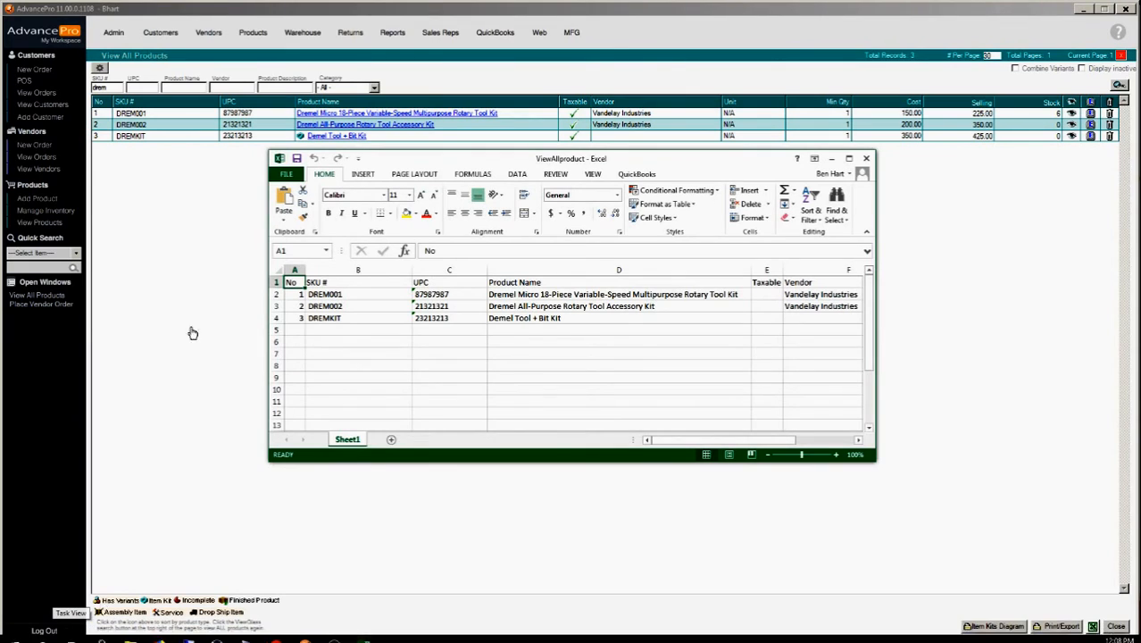
pyautogui.click(849, 158)
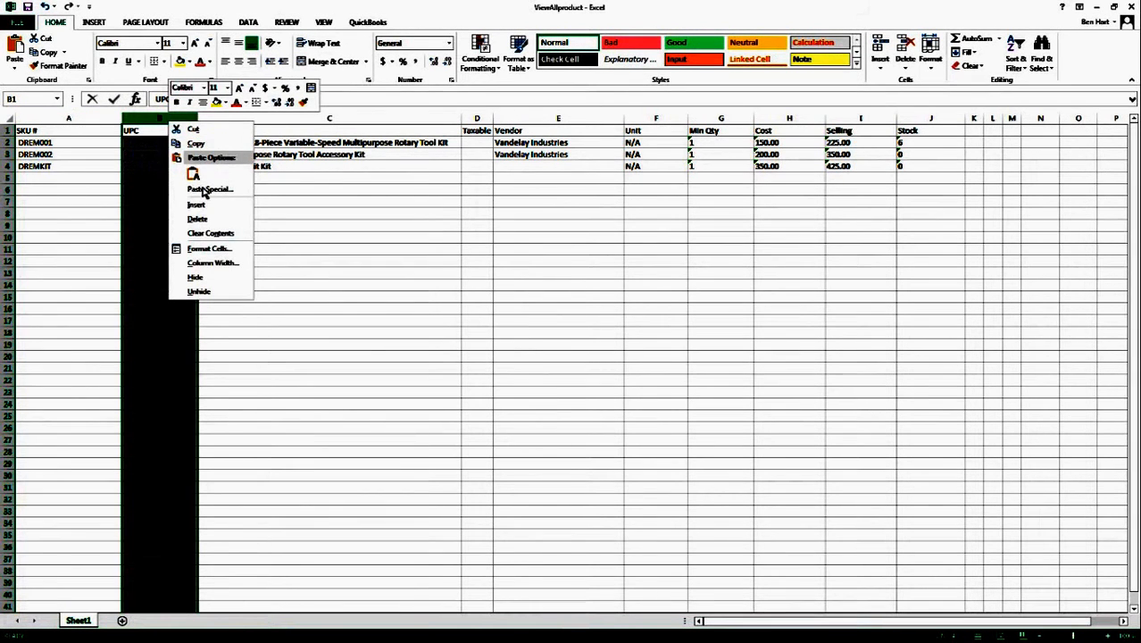
# Delete the UPC and Taxable columns and rename the SKU, product name and unit headers to SKU#, ProductName and Unit_breakdown.
pyautogui.click(198, 220)
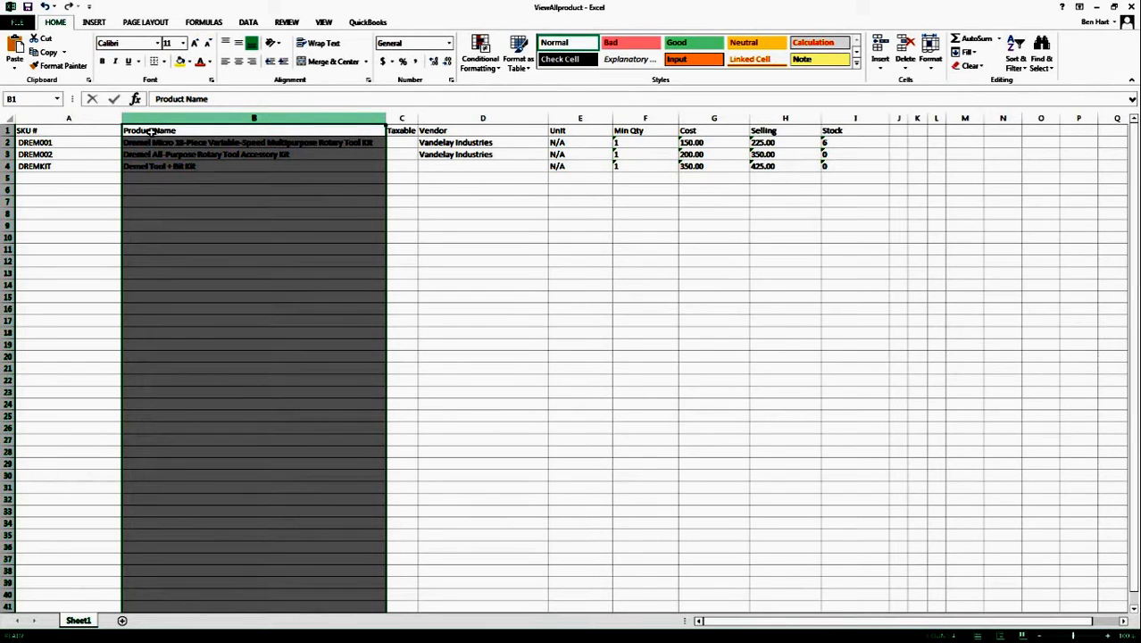
pyautogui.rightClick(404, 117)
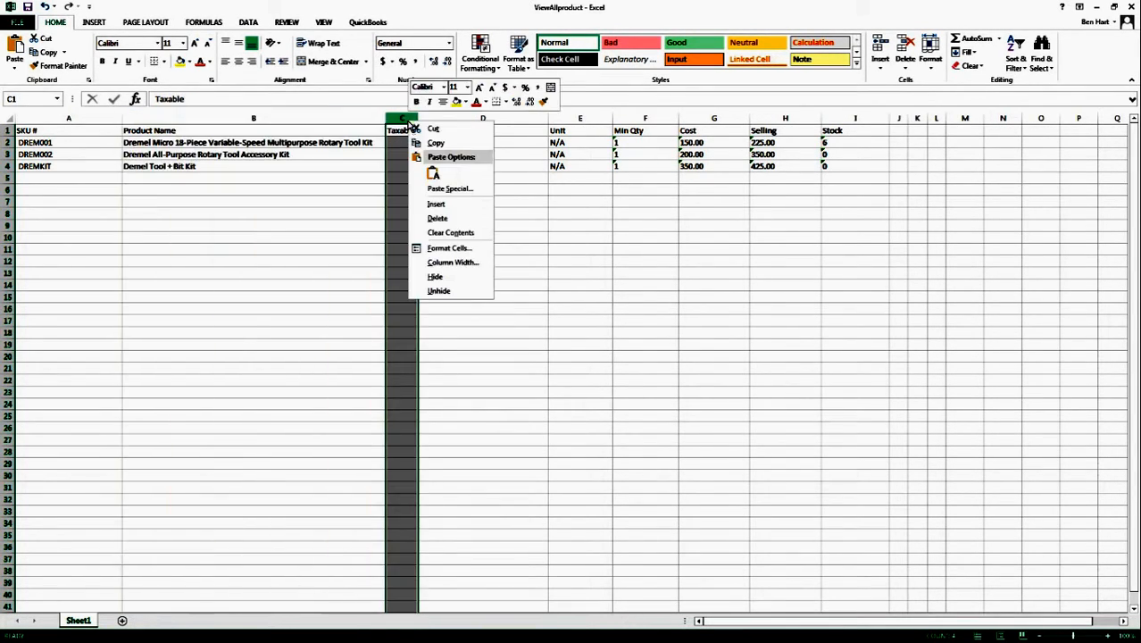
pyautogui.click(445, 219)
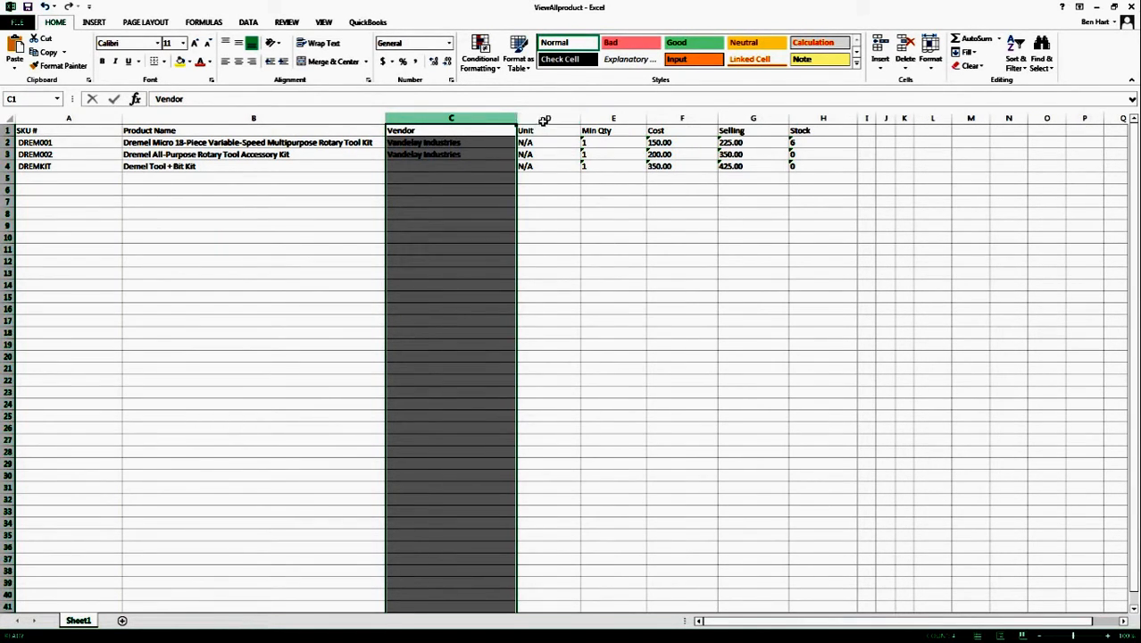
pyautogui.click(539, 131)
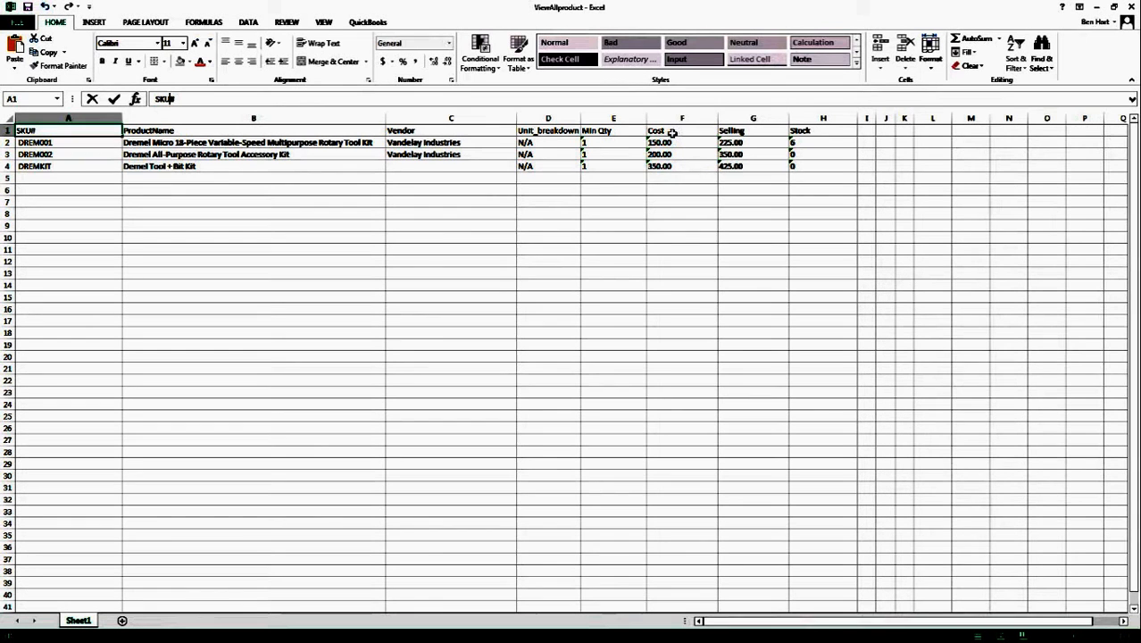
# Delete the Selling and Stock columns from the product sheet.
pyautogui.click(740, 132)
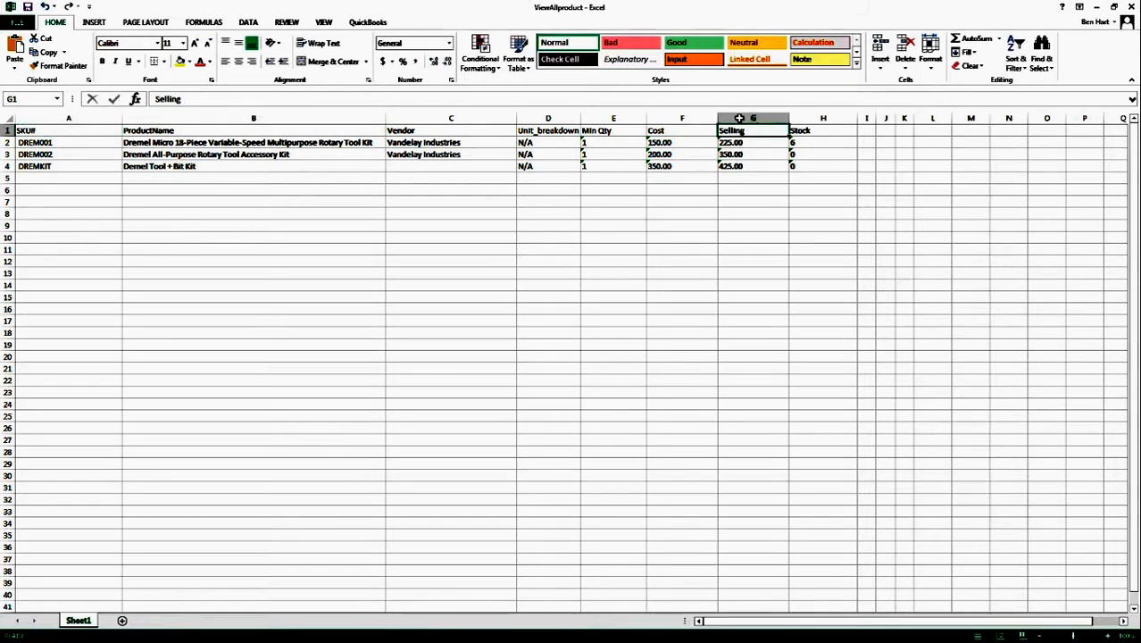
pyautogui.click(742, 117)
pyautogui.rightClick(742, 121)
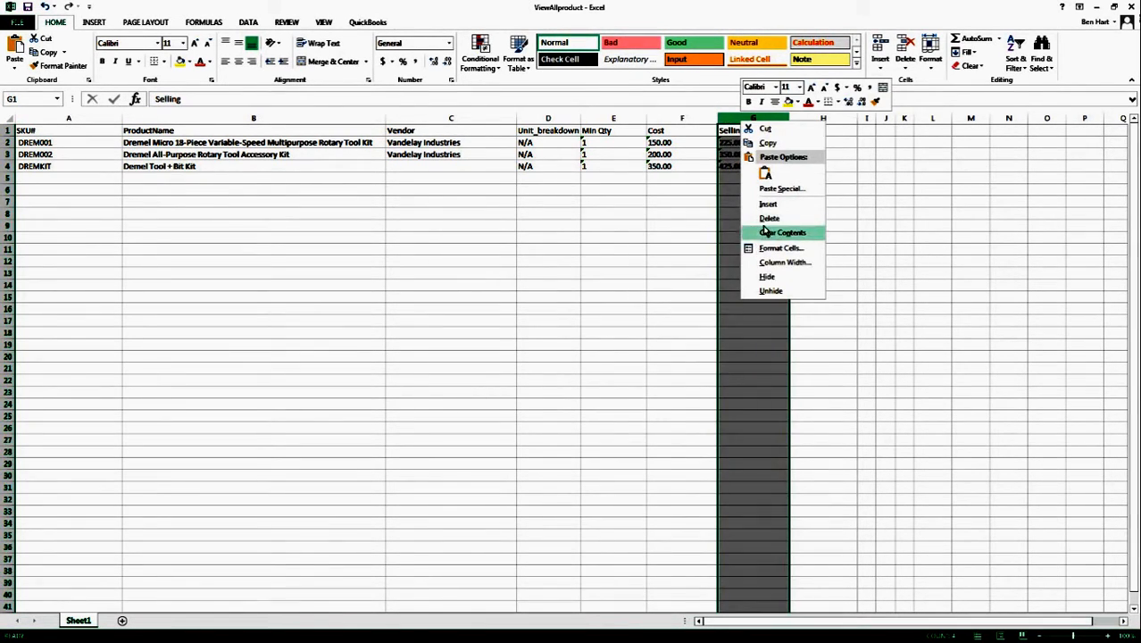
pyautogui.click(764, 218)
pyautogui.rightClick(740, 127)
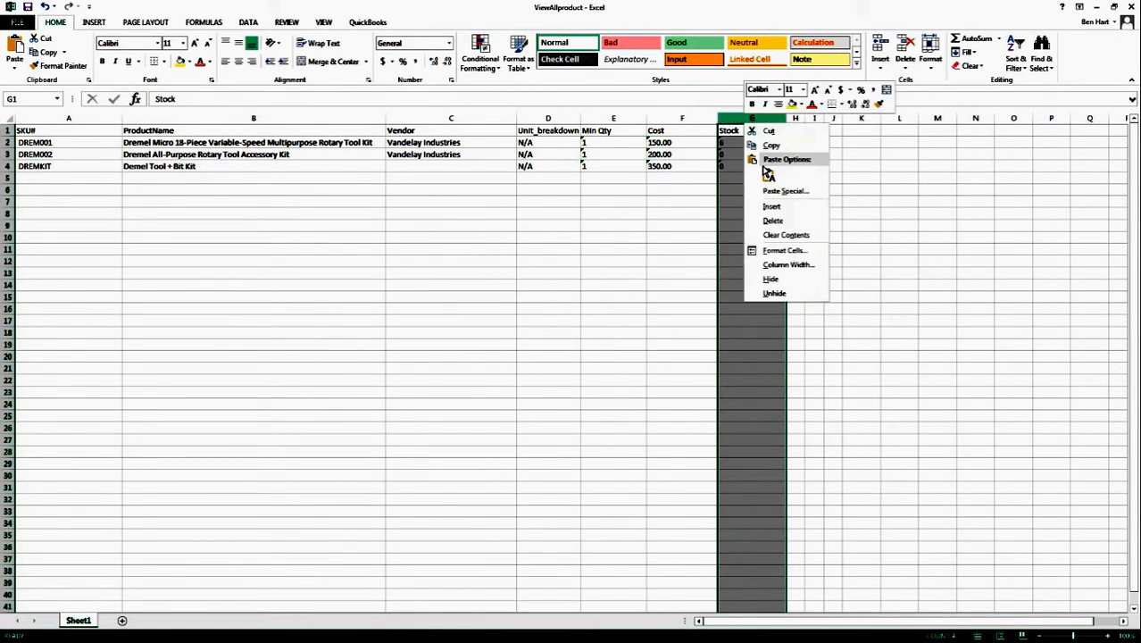
pyautogui.click(772, 221)
# Add the headers VENDORSKU and VENDORPRODNAME after the Cost column and widen both columns to fit.
pyautogui.moveTo(735, 120); pyautogui.dragTo(779, 121)
pyautogui.click(739, 130)
pyautogui.write('VENDORSKU')
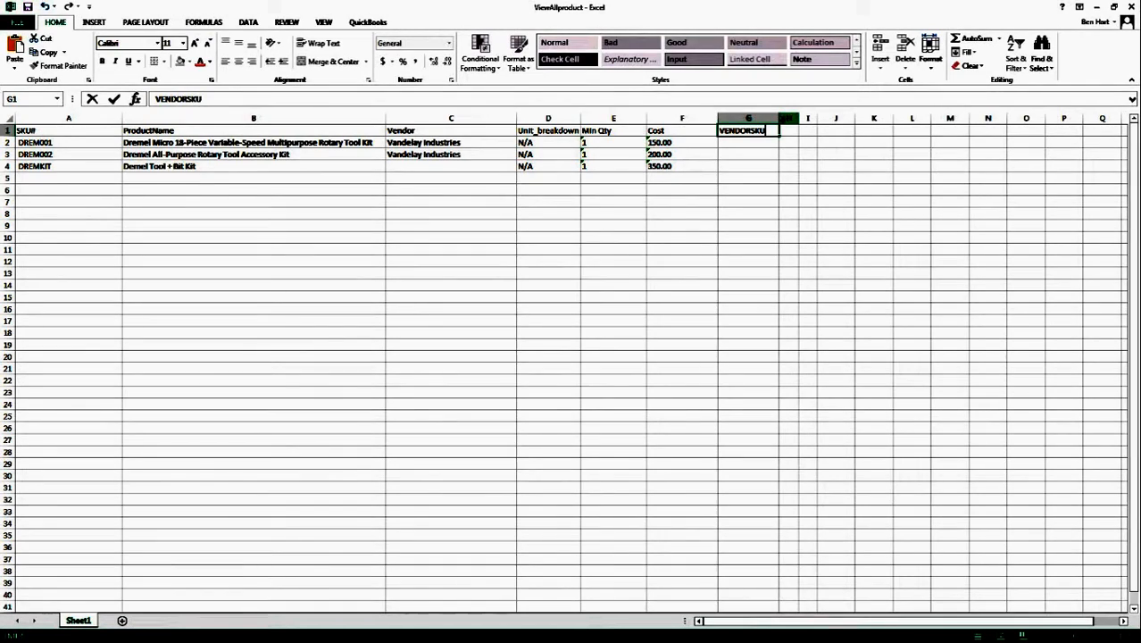
pyautogui.click(805, 118)
pyautogui.moveTo(799, 118); pyautogui.dragTo(844, 118)
pyautogui.click(794, 131)
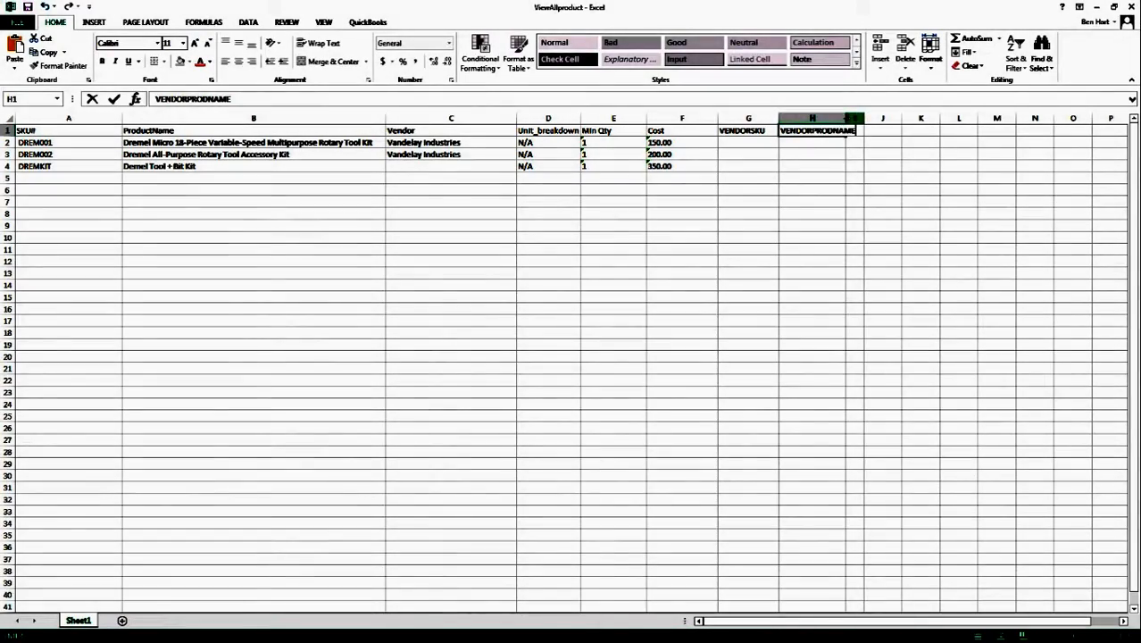
pyautogui.click(853, 118)
pyautogui.moveTo(846, 118); pyautogui.dragTo(861, 118)
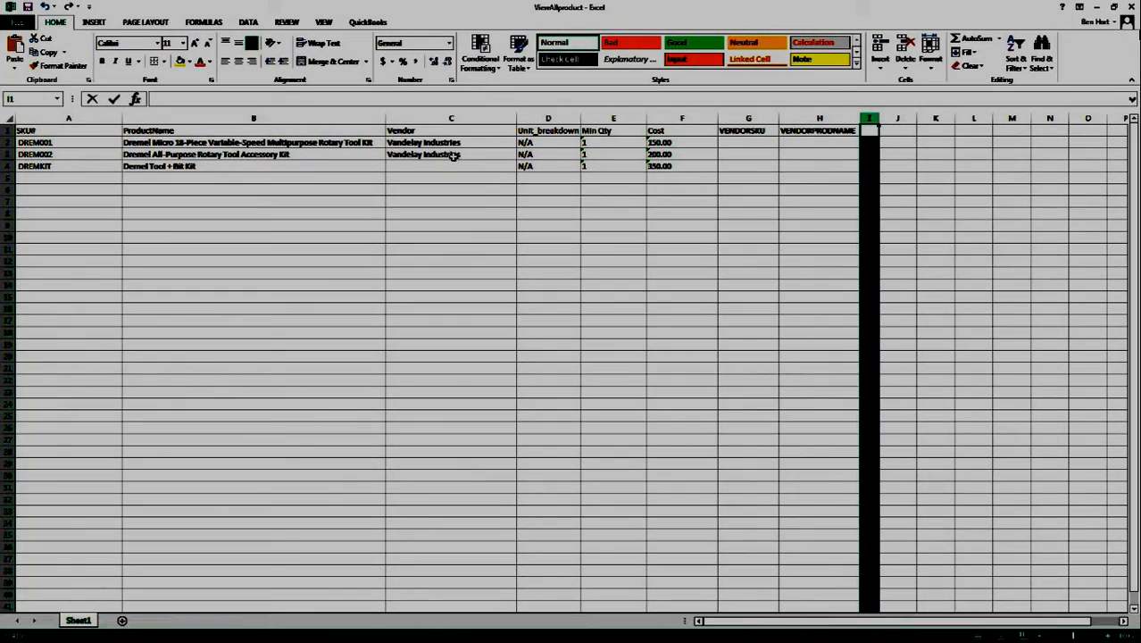
# Copy the vendor name Vandelay Industries from the DREM002 row.
pyautogui.click(452, 156)
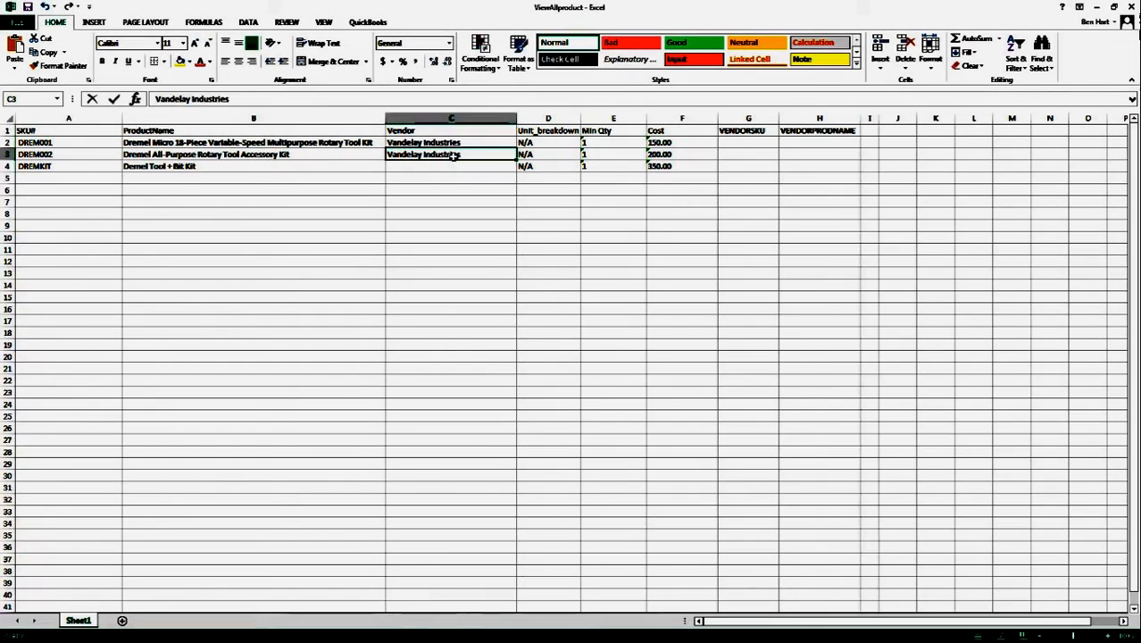
pyautogui.hotkey('ctrl', 'c')
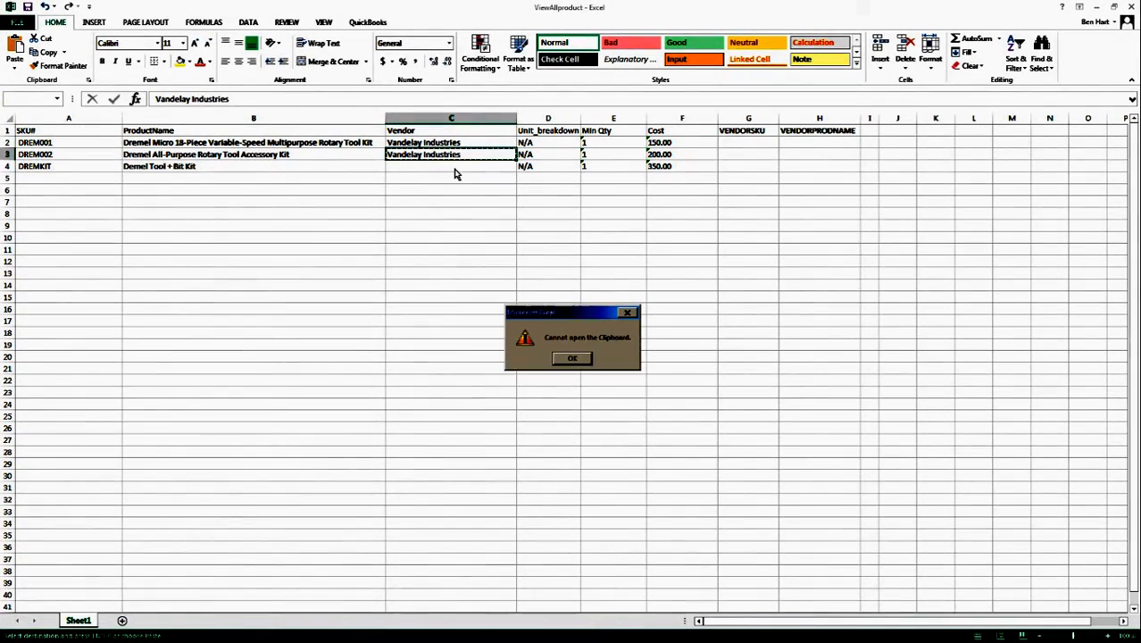
pyautogui.click(576, 361)
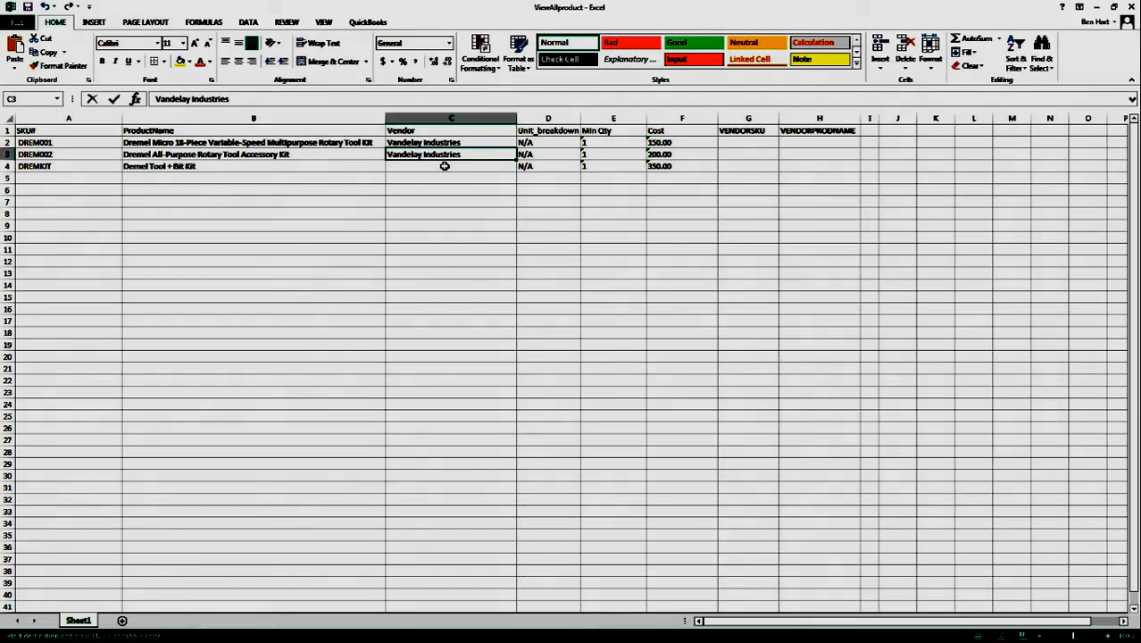